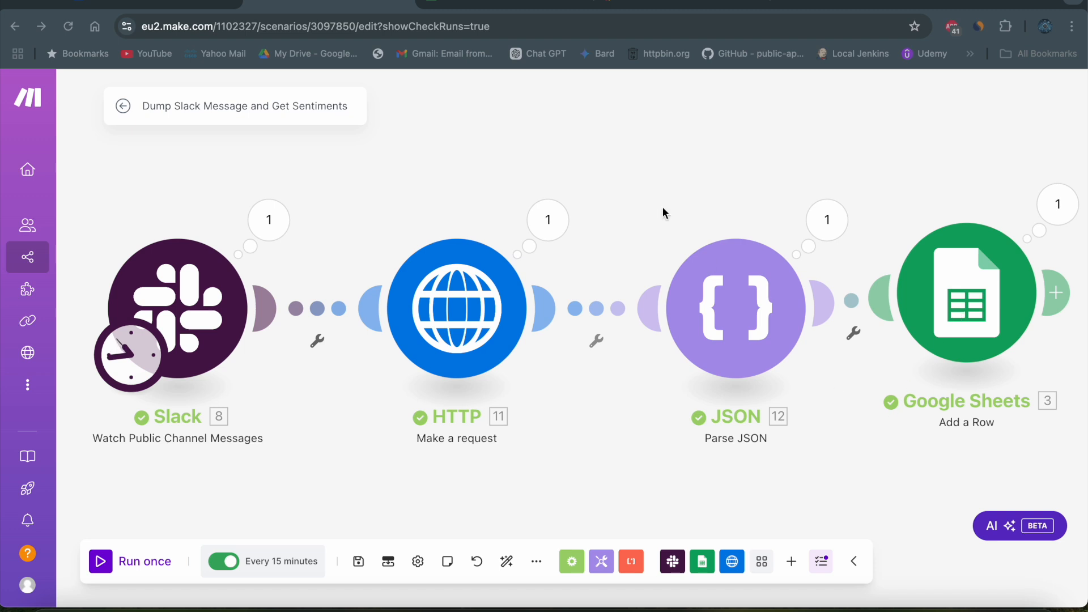
- Switch to Slack and post the message "Code not working" in the developement channel
left_click(622, 4)
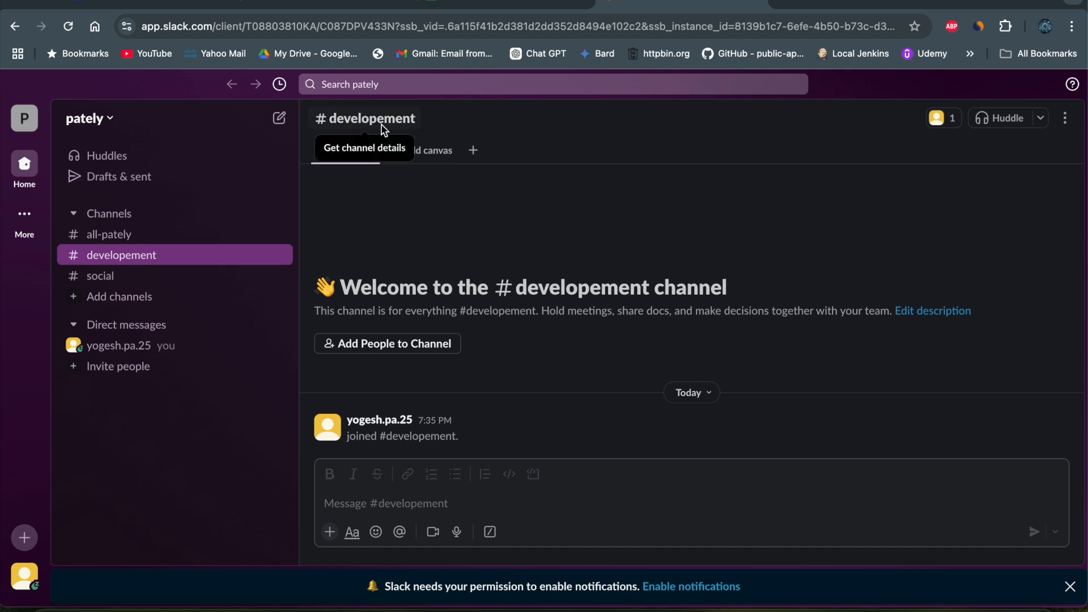
left_click(348, 507)
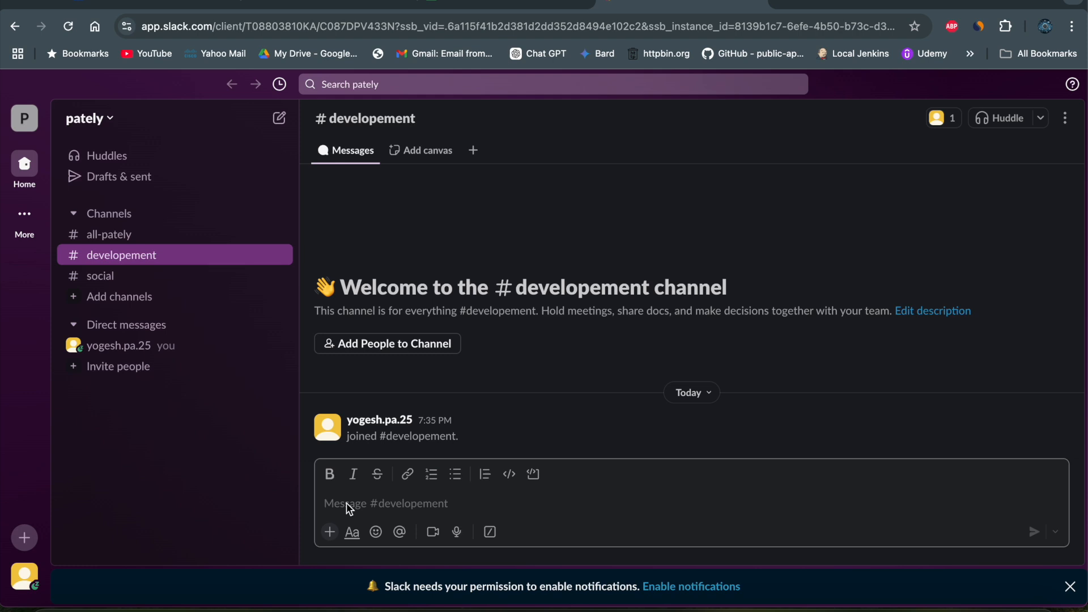
type("Code")
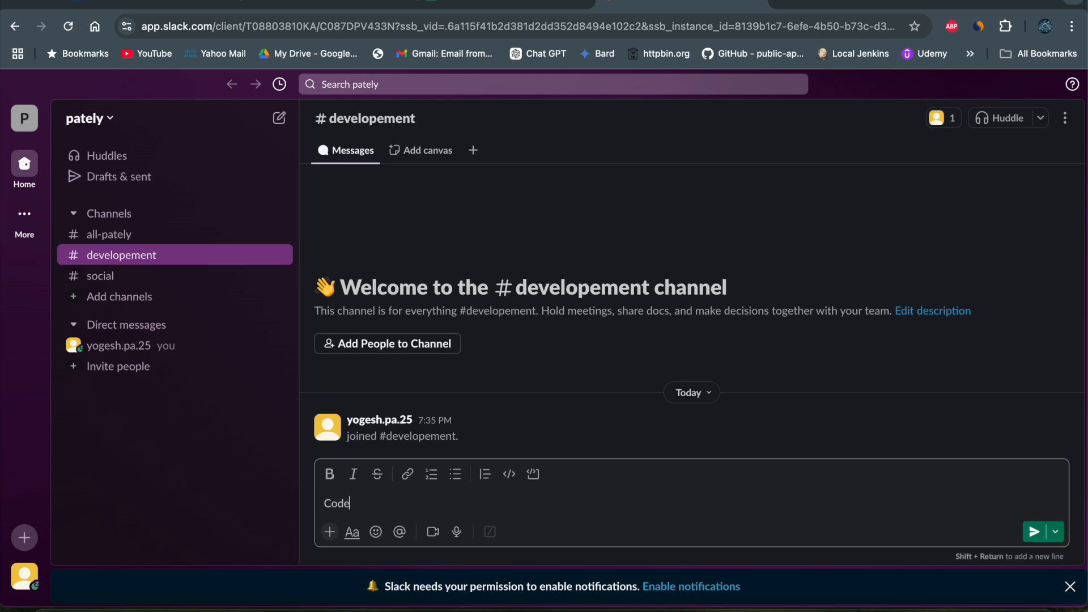
type(" not working")
key("Return")
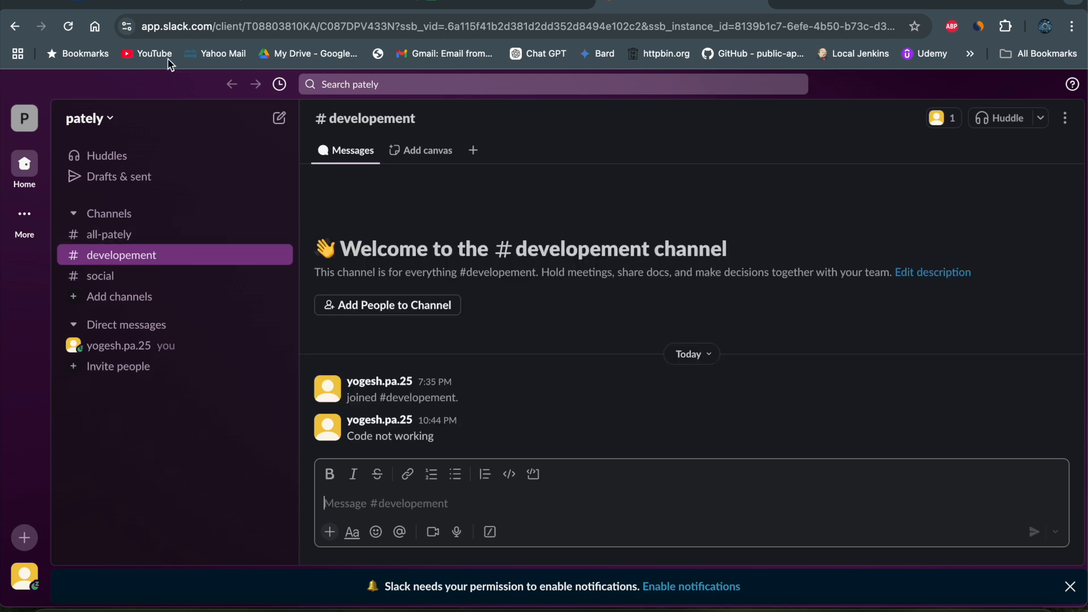
- Run the Slack sentiment scenario once in Make and check the slack-messages spreadsheet in Google Sheets
left_click(283, 5)
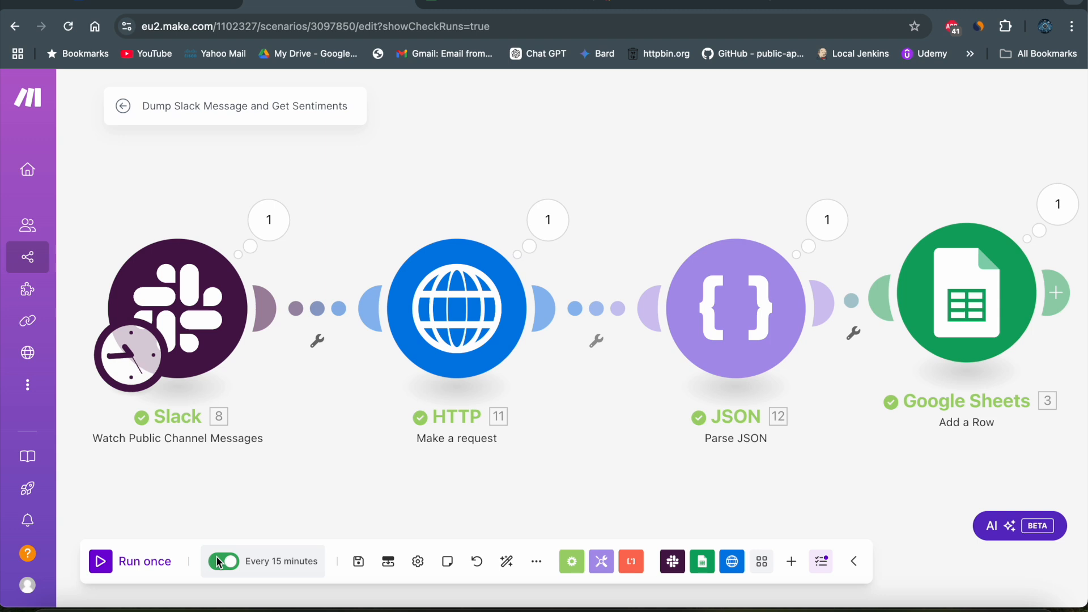
left_click(102, 562)
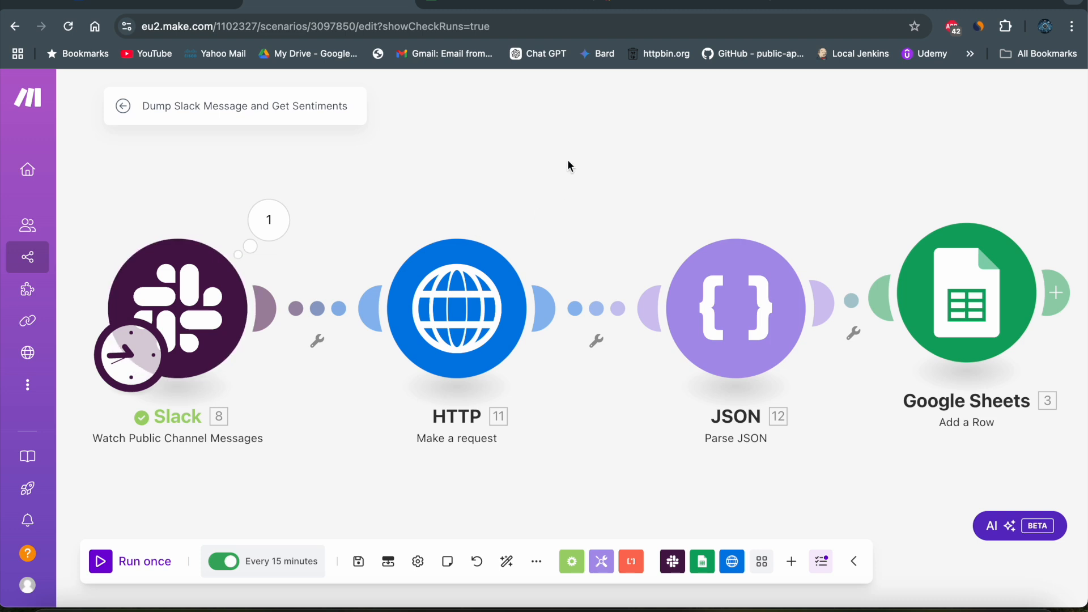
left_click(528, 2)
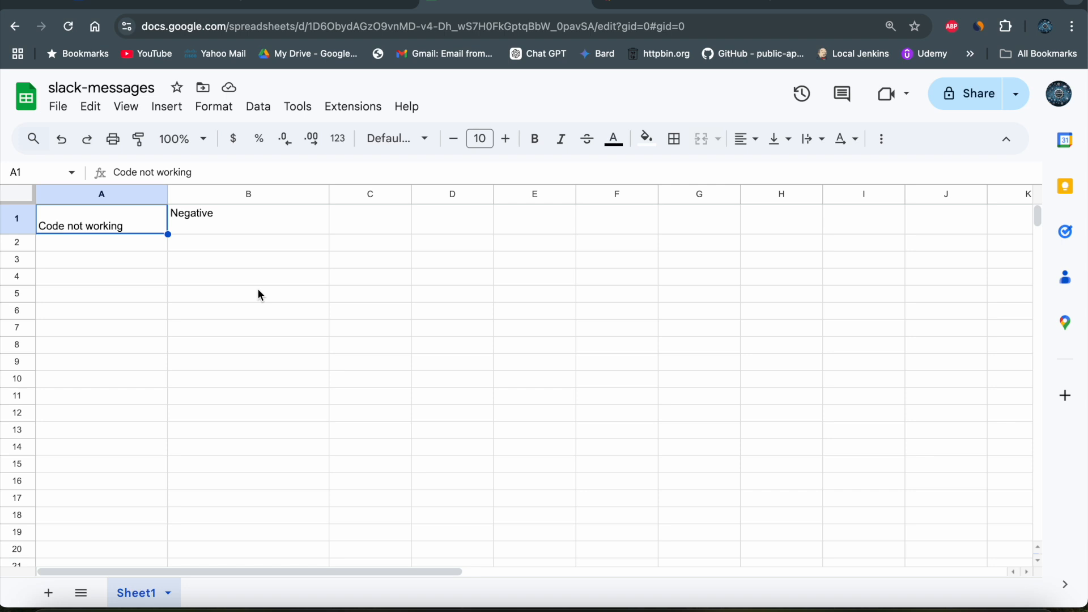
- Switch back to Make and review the Slack module's input method, public channel and limit, keeping its settings
left_click(322, 11)
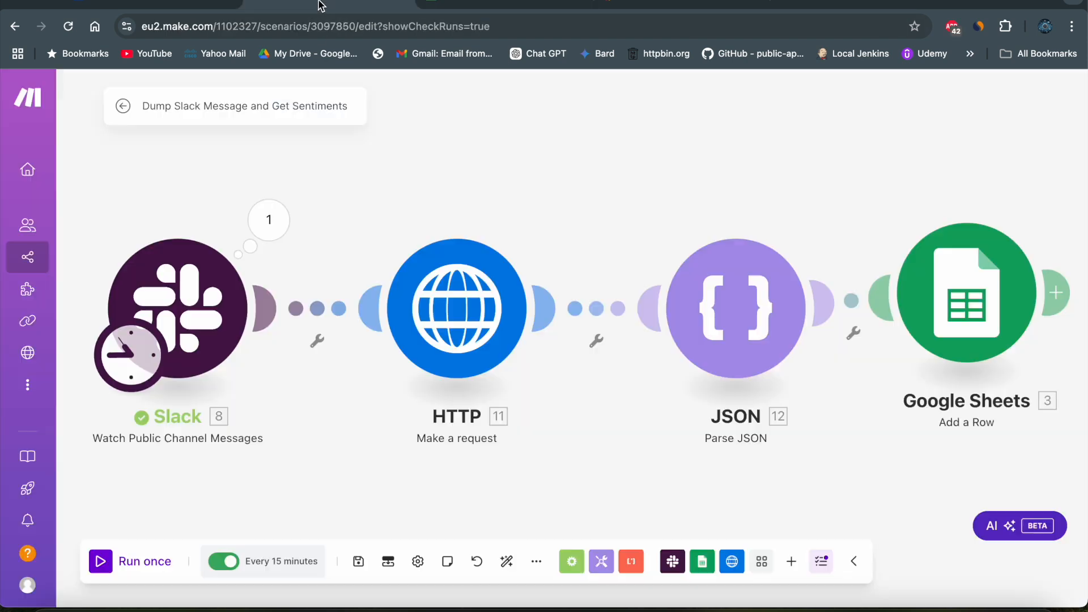
left_click(162, 325)
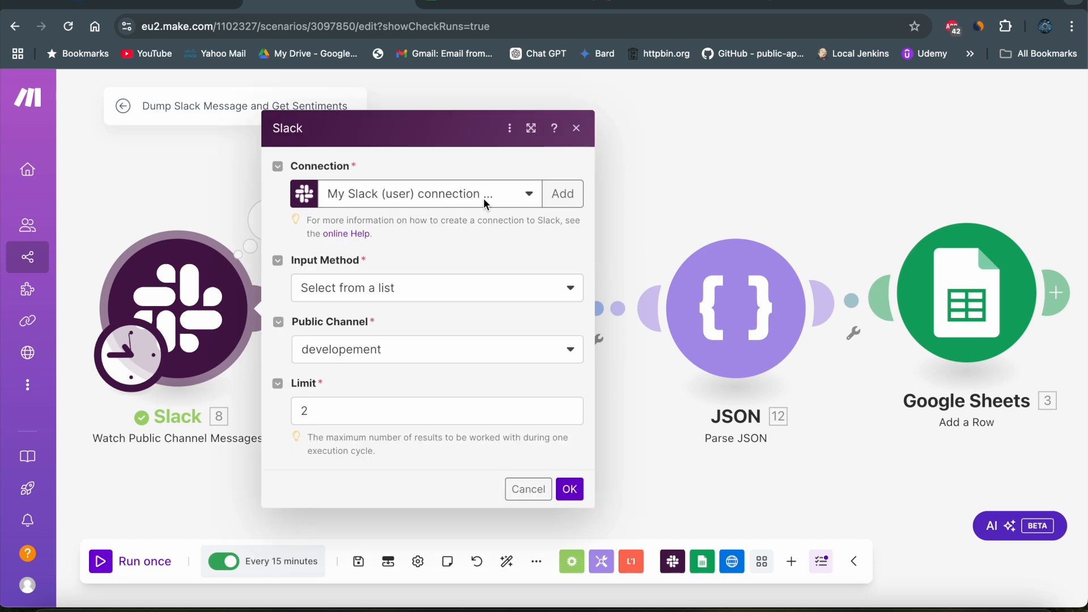
left_click(362, 288)
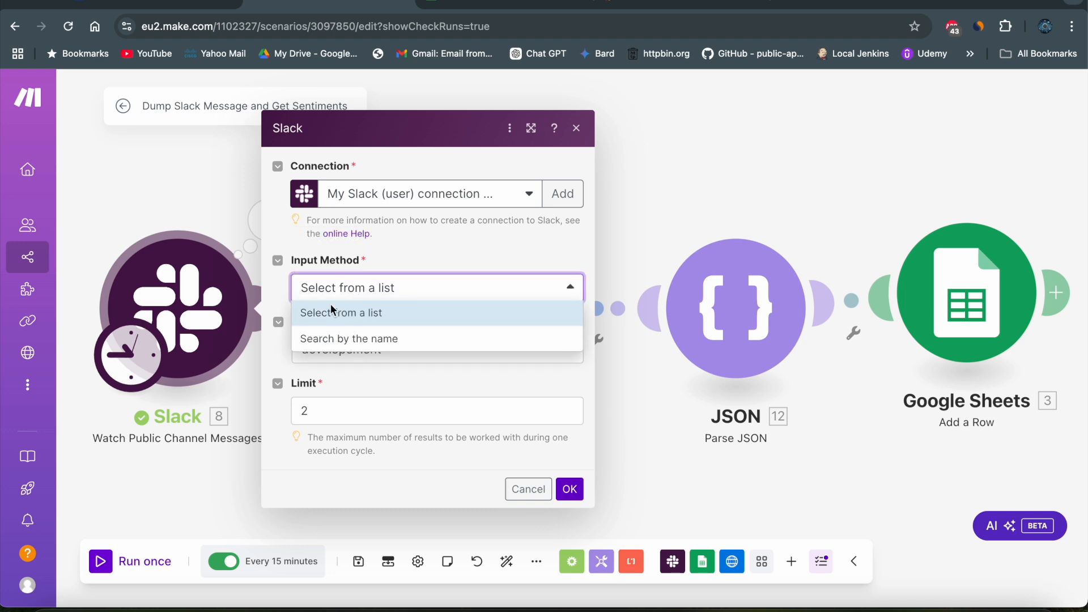
left_click(403, 240)
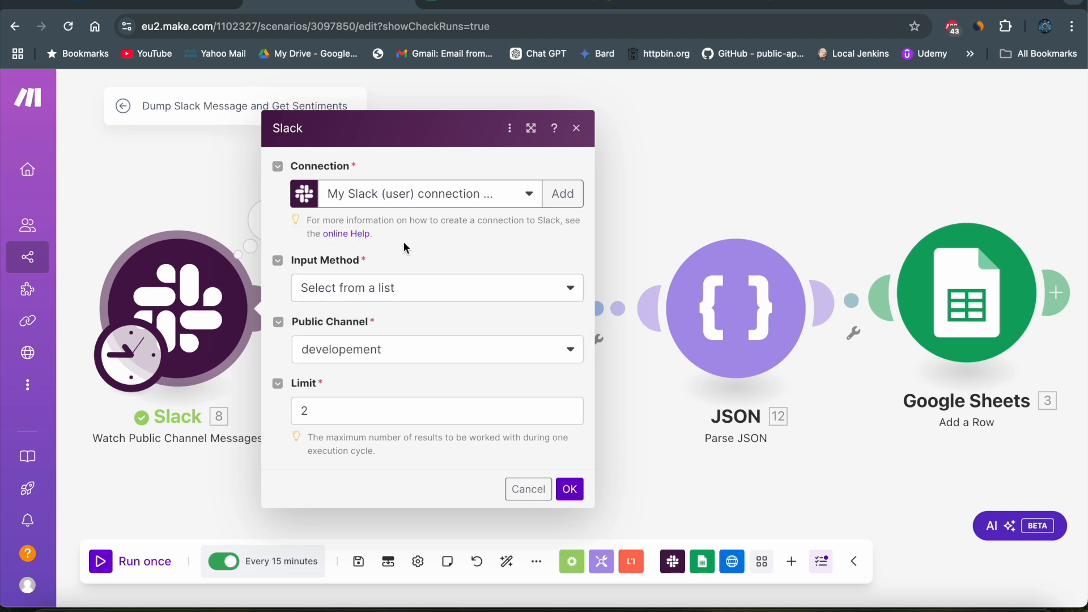
left_click(407, 346)
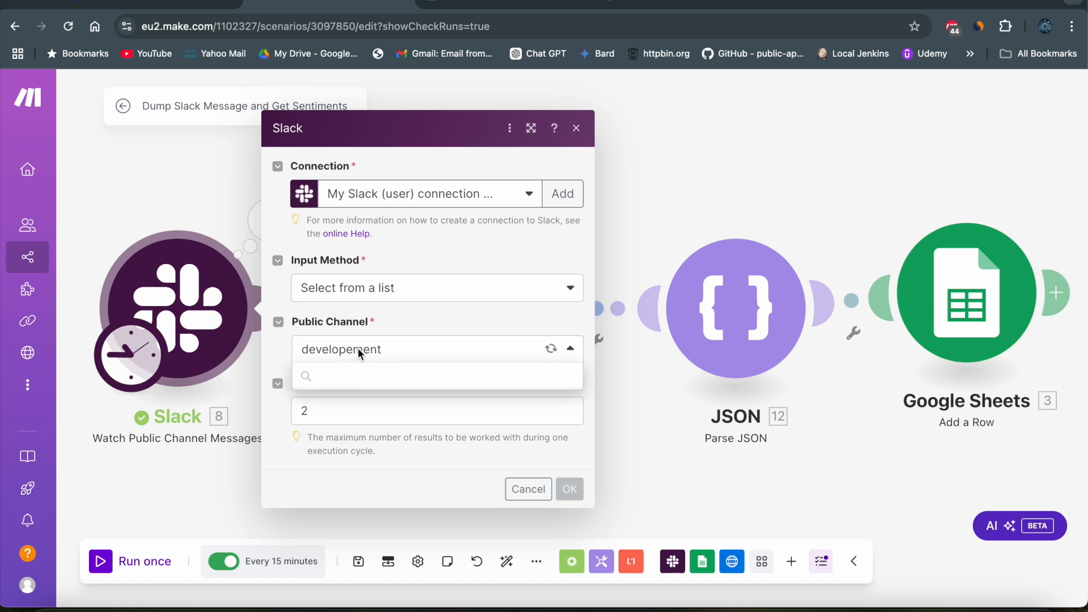
left_click(369, 374)
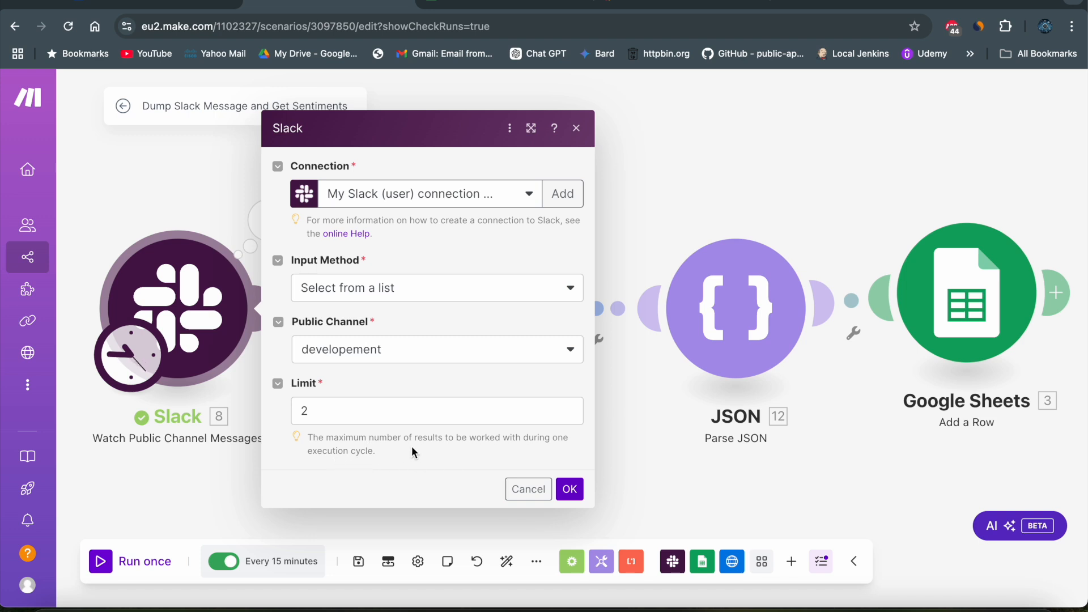
left_click(568, 491)
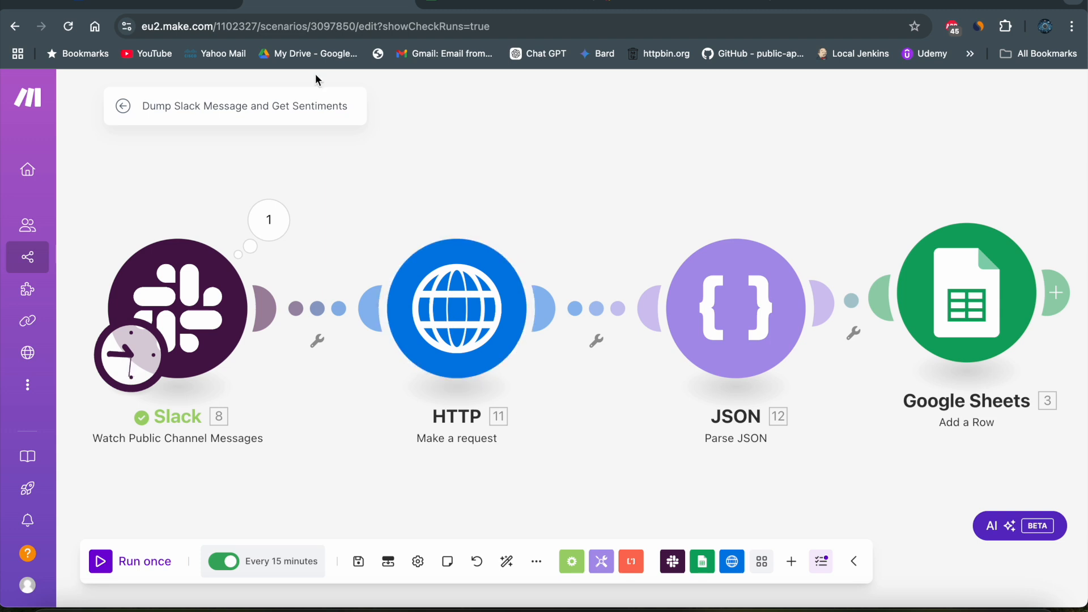
- Switch to Google AI Studio and examine the API key page with its sample request and key list
left_click(195, 6)
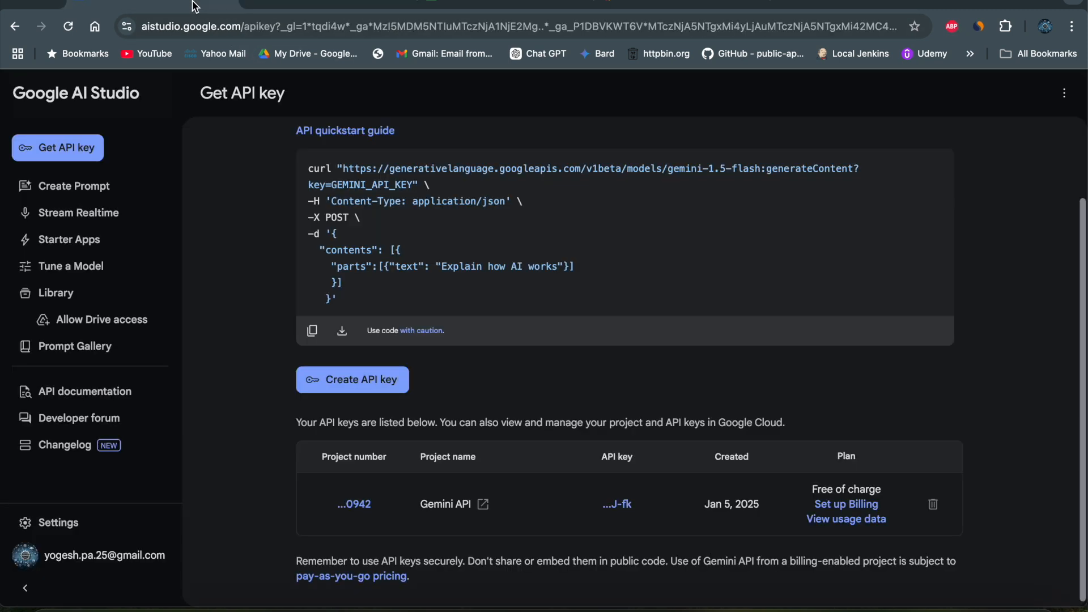
scroll(422, 503, "up", 2)
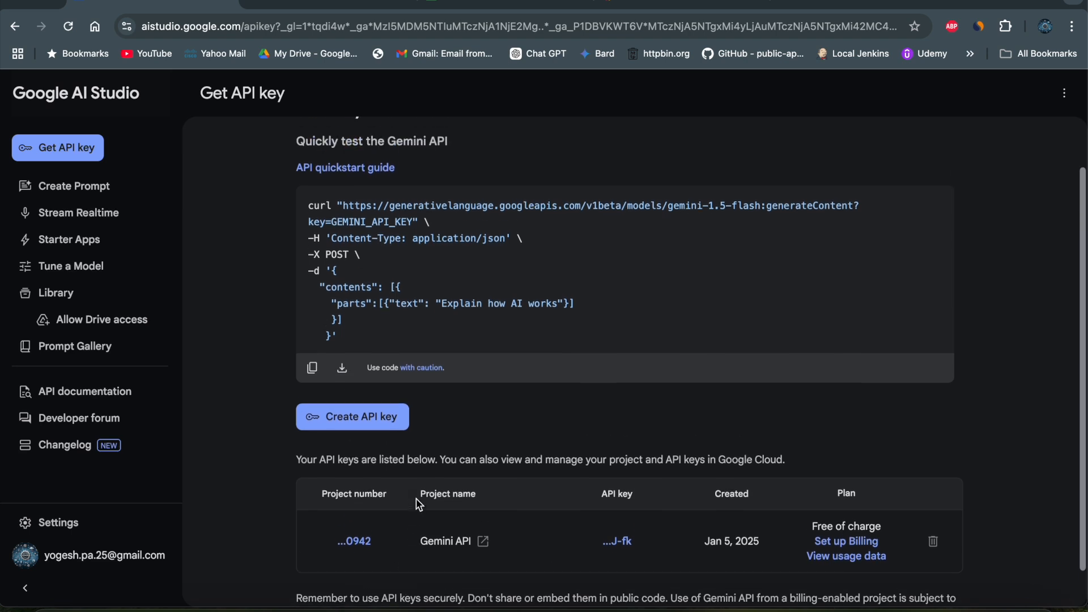
scroll(425, 469, "down", 2)
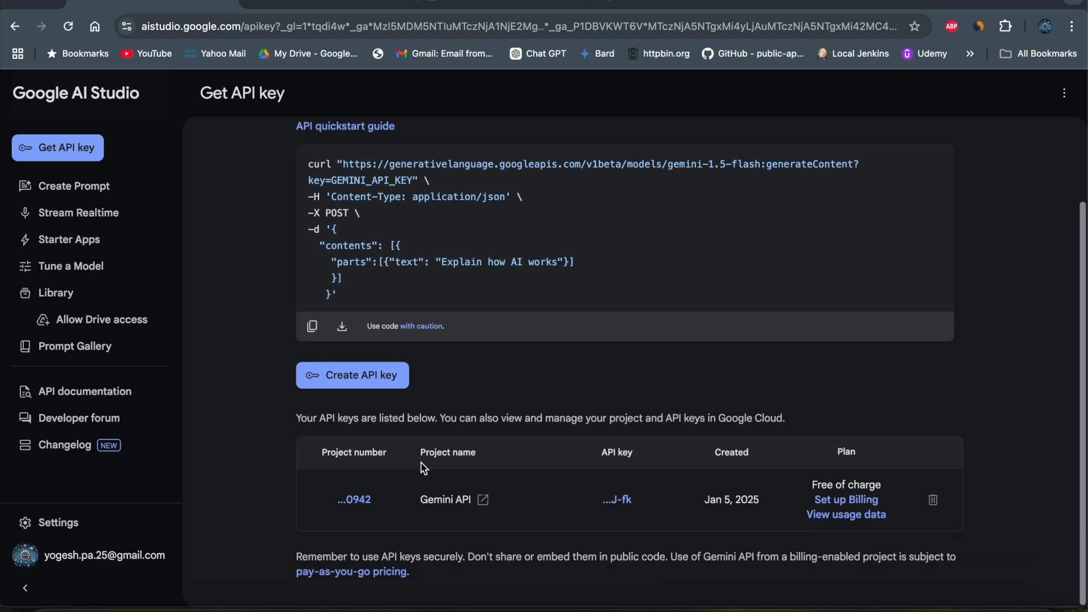
- Open the pay-as-you-go pricing page and examine the free-tier rate limits and pricing of Gemini 1.5 Flash
left_click(342, 572)
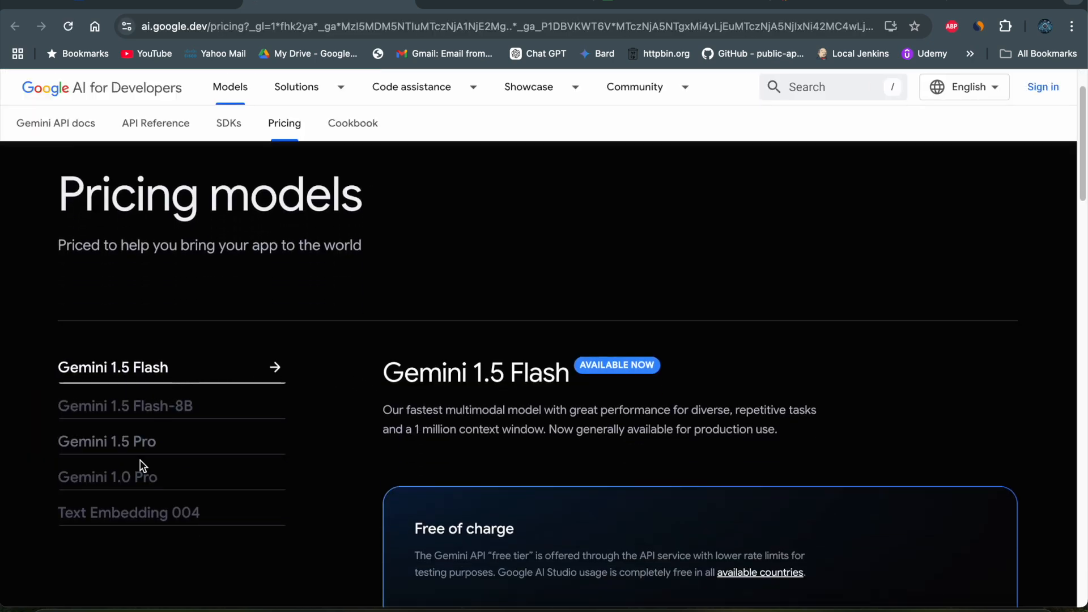
scroll(434, 392, "down", 5)
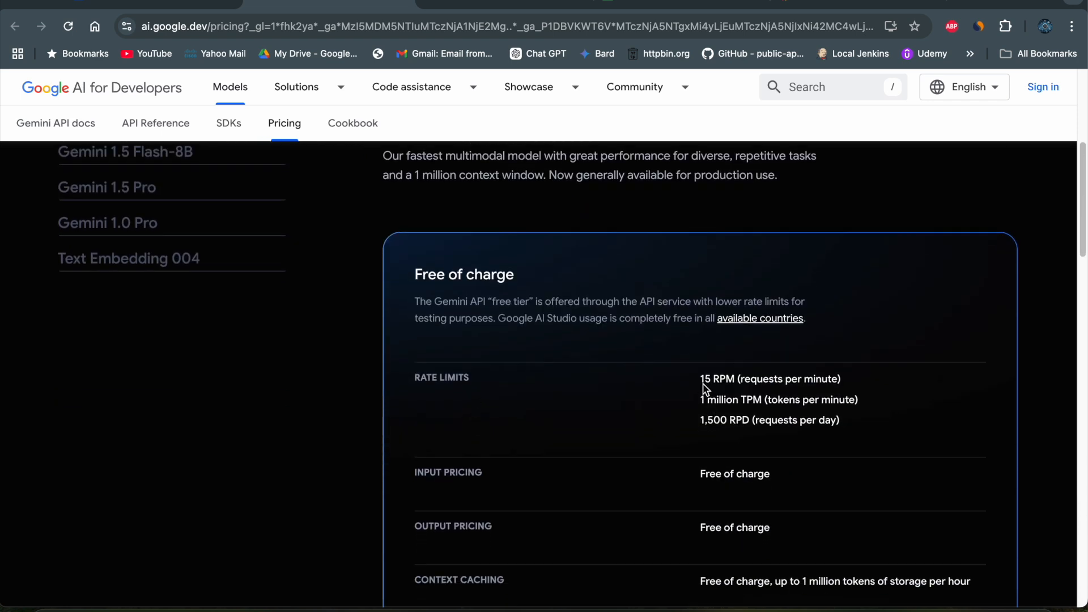
scroll(717, 397, "down", 1)
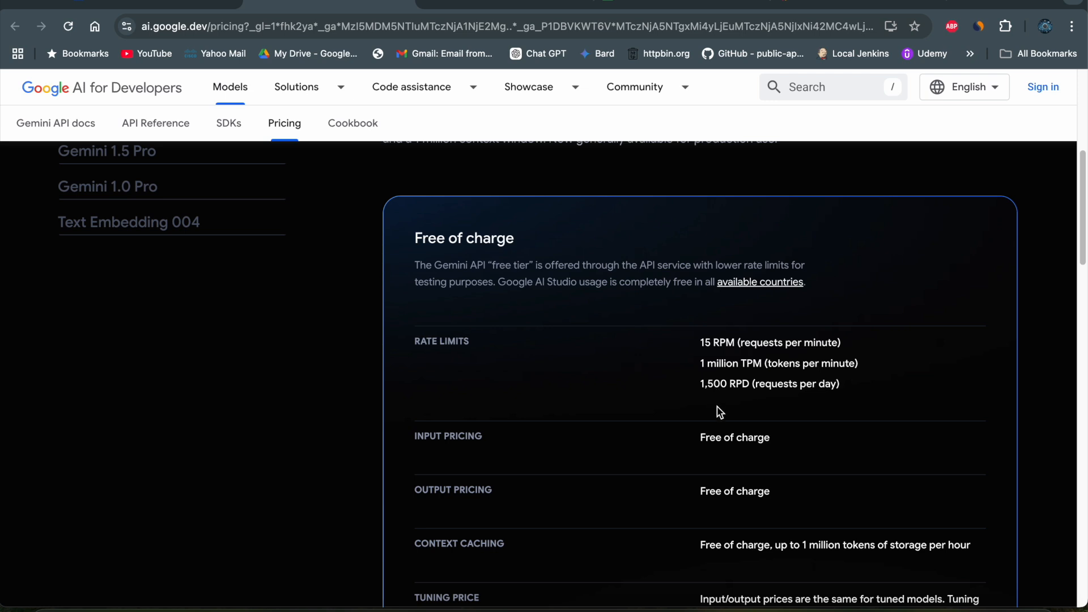
scroll(720, 412, "down", 5)
scroll(717, 408, "down", 2)
scroll(716, 408, "up", 12)
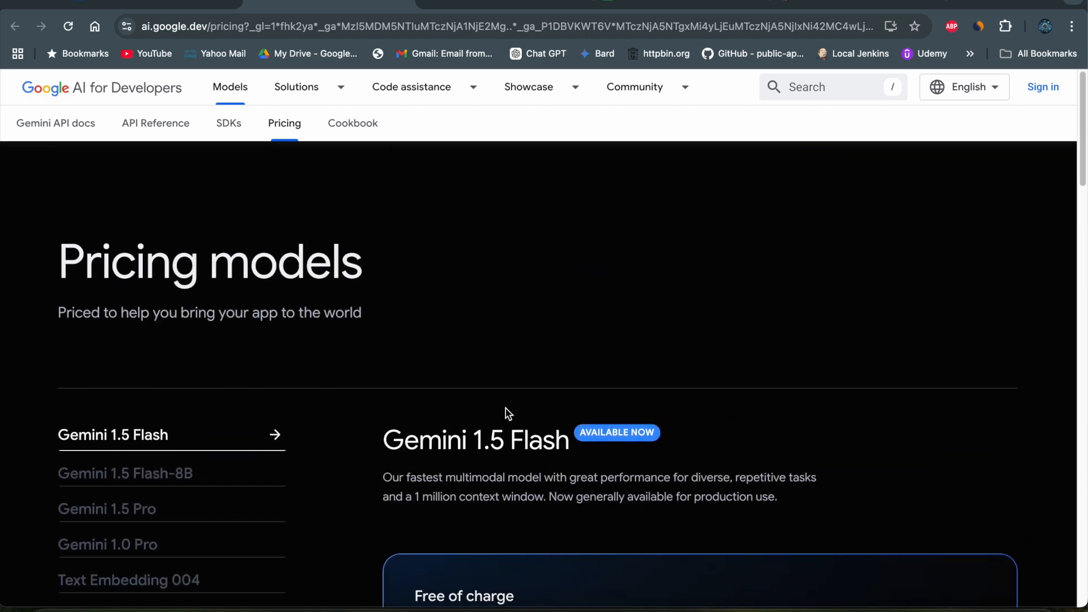
- Look through the pricing of Gemini 1.5 Flash-8B, Gemini 1.5 Pro, Gemini 1.0 Pro and Text Embedding 004
scroll(616, 414, "down", 2)
left_click(148, 413)
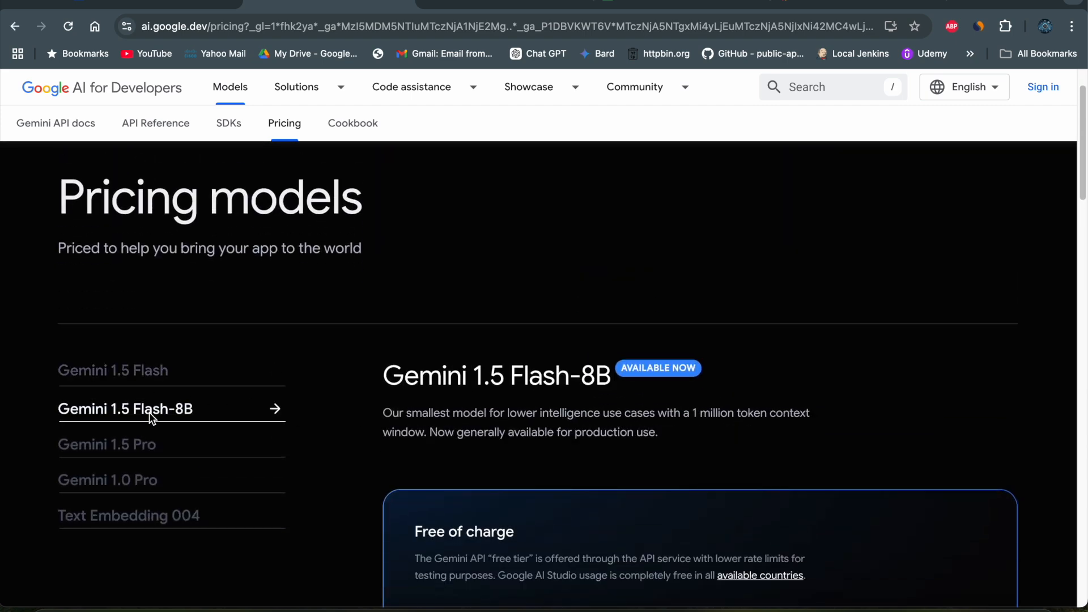
left_click(120, 449)
scroll(438, 486, "down", 3)
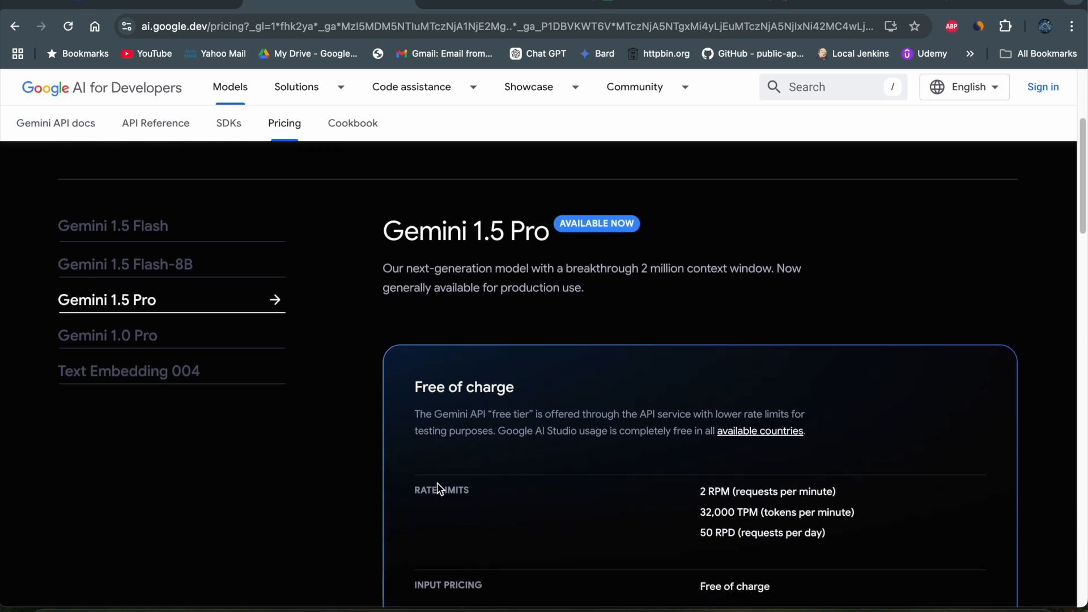
scroll(439, 488, "down", 1)
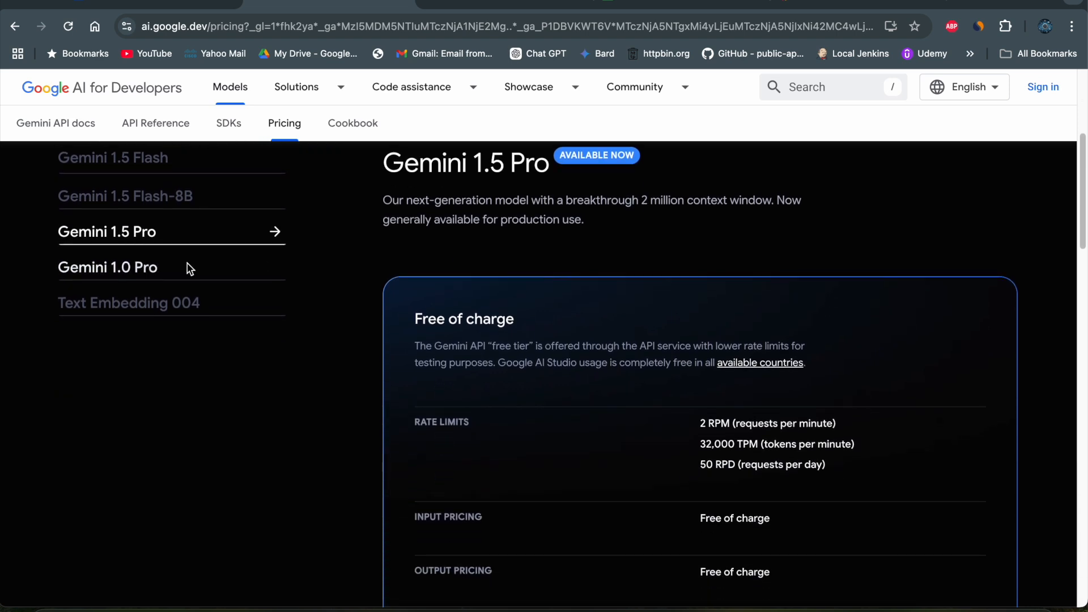
left_click(147, 267)
left_click(146, 306)
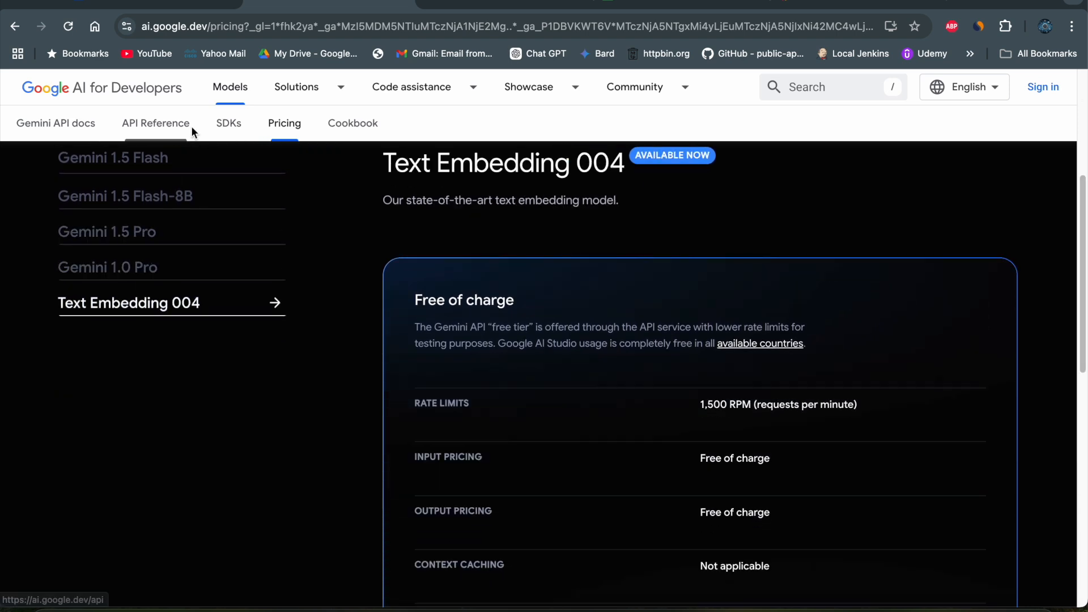
- Open the HTTP module's settings in Make and compare its URL with the sample Gemini curl request in Google AI Studio
left_click(453, 10)
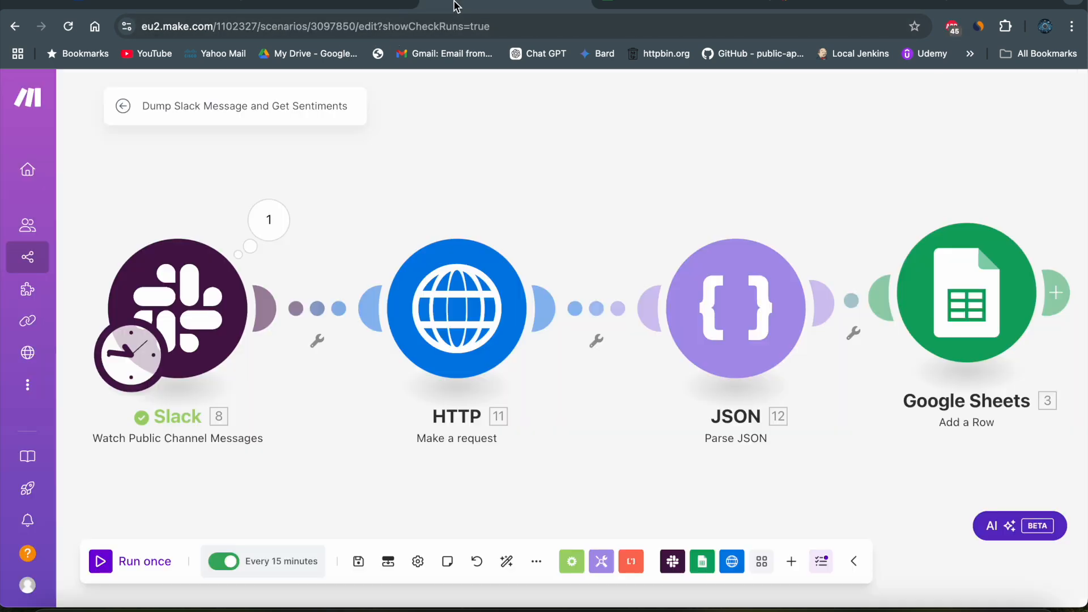
left_click(461, 310)
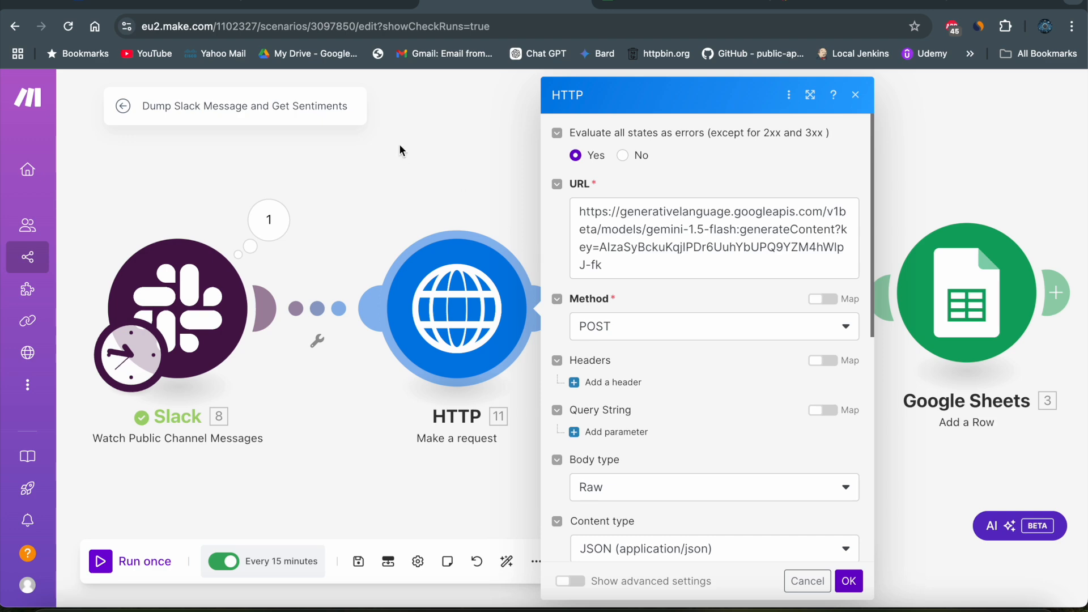
left_click(182, 2)
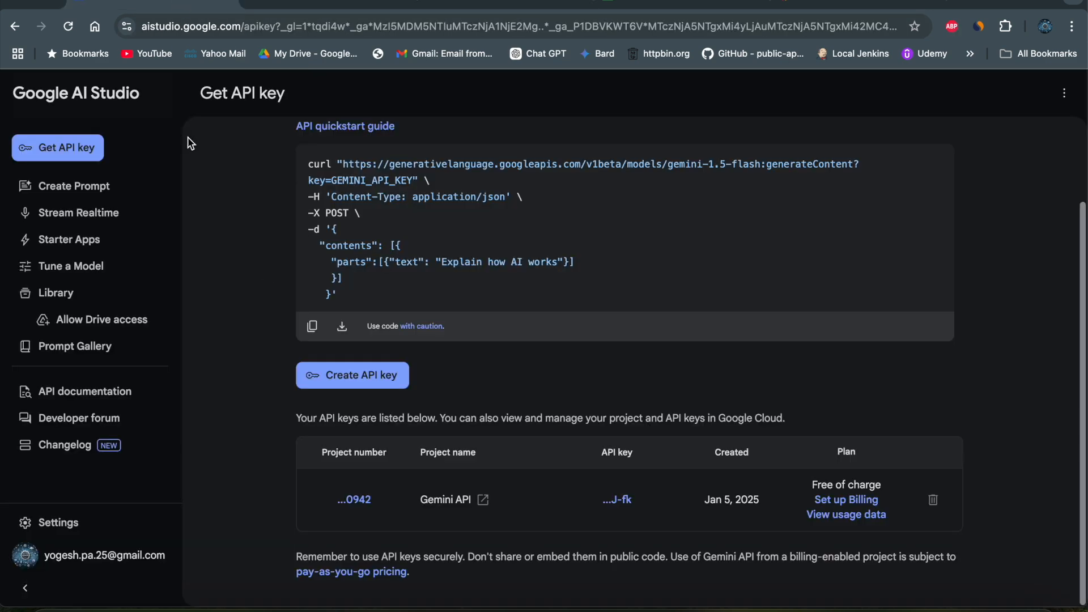
scroll(299, 300, "up", 2)
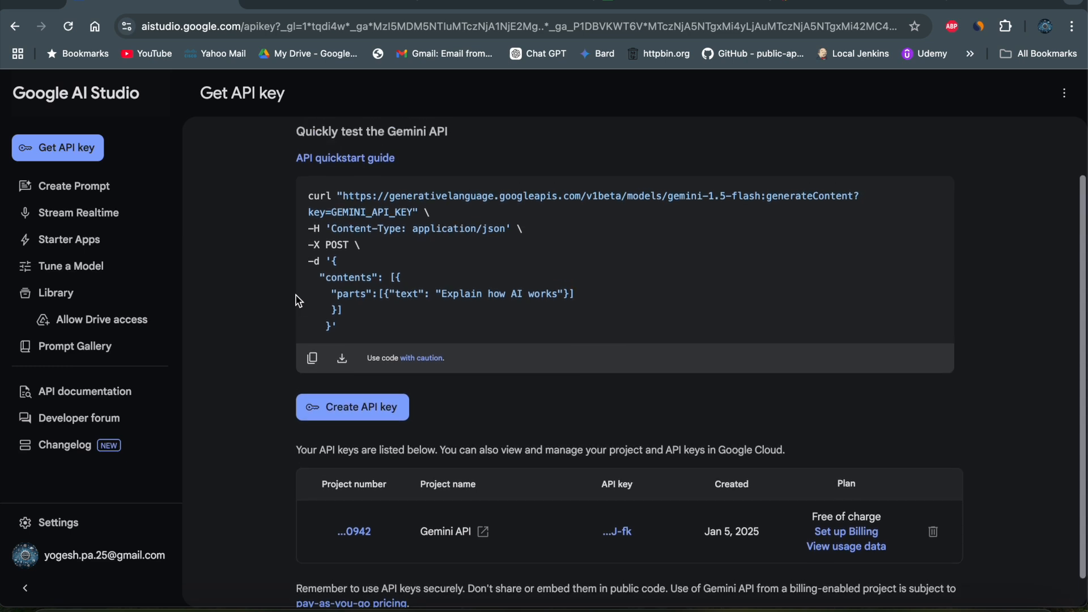
left_click_drag(313, 212, 342, 342)
left_click(404, 316)
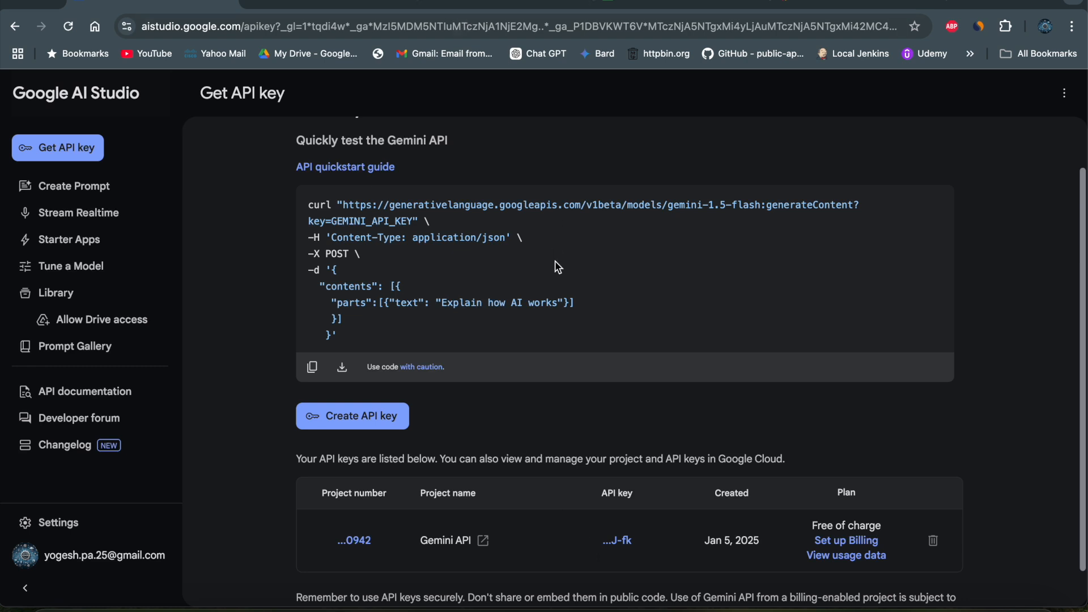
scroll(555, 261, "down", 1)
left_click_drag(344, 183, 414, 203)
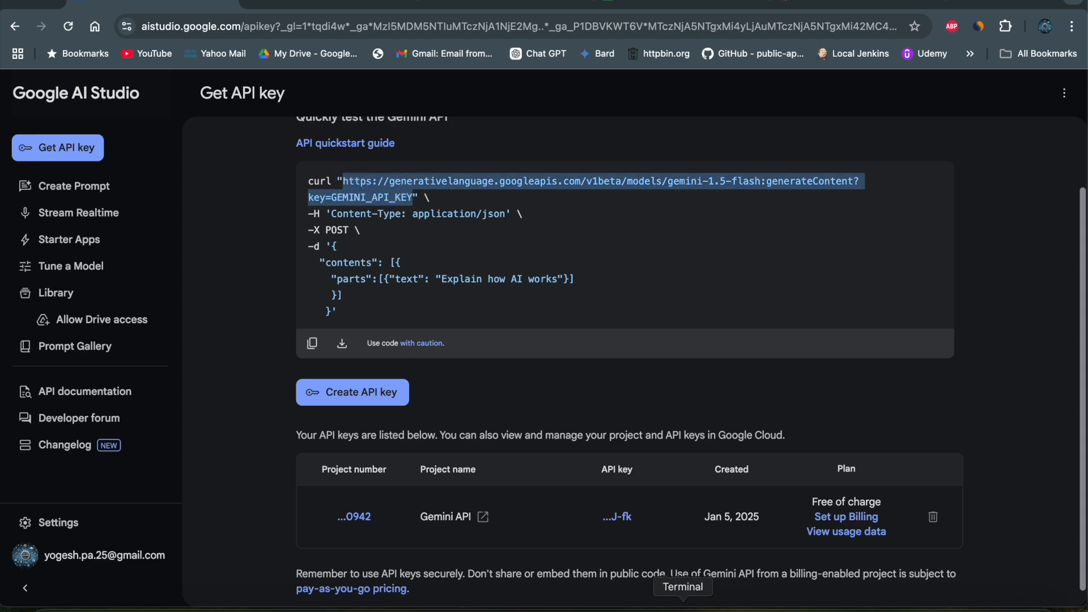
- Switch to Terminal and examine the earlier Gemini curl request, including its URL and the "rewrite below" prompt text
left_click(683, 598)
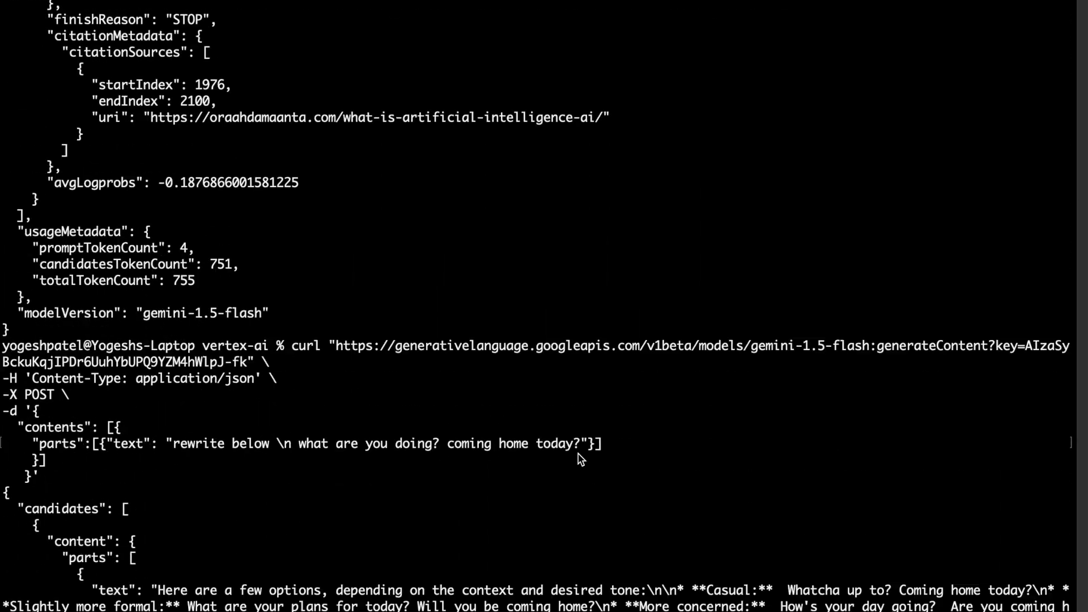
left_click_drag(293, 249, 278, 271)
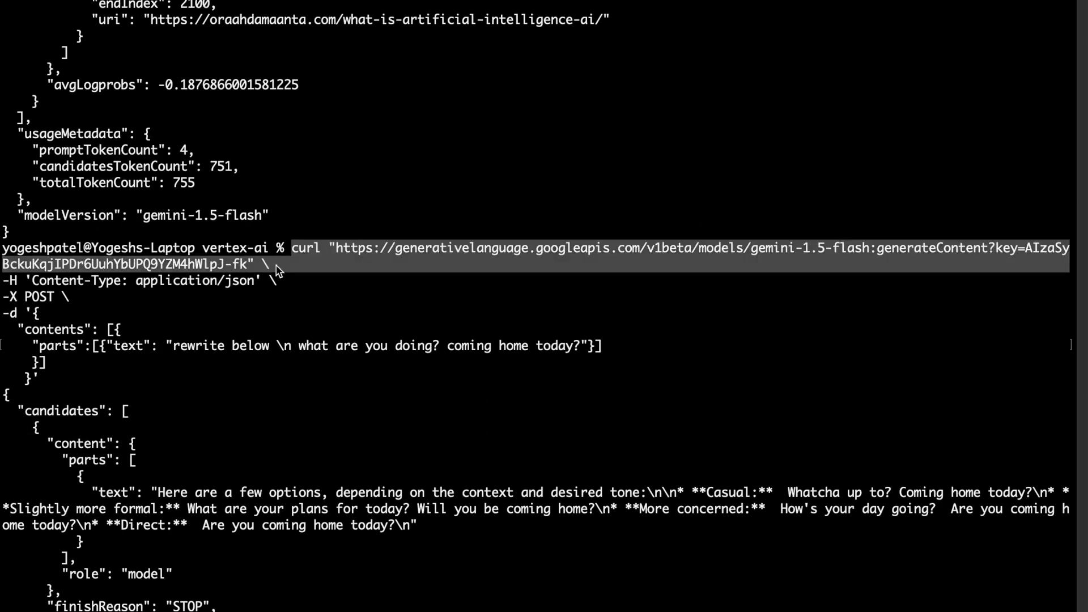
left_click(278, 271)
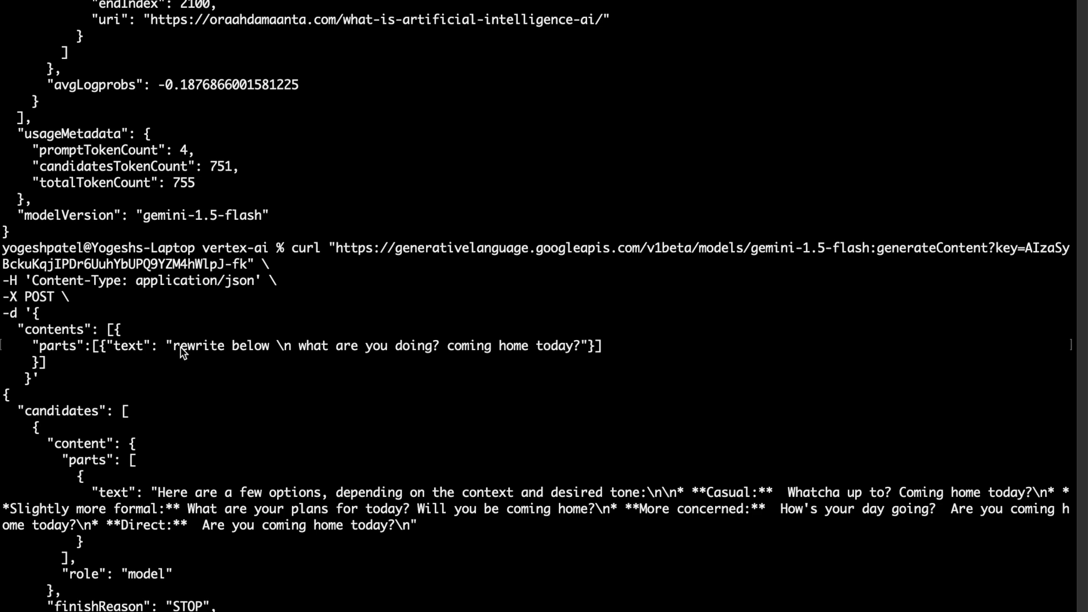
left_click_drag(183, 351, 433, 352)
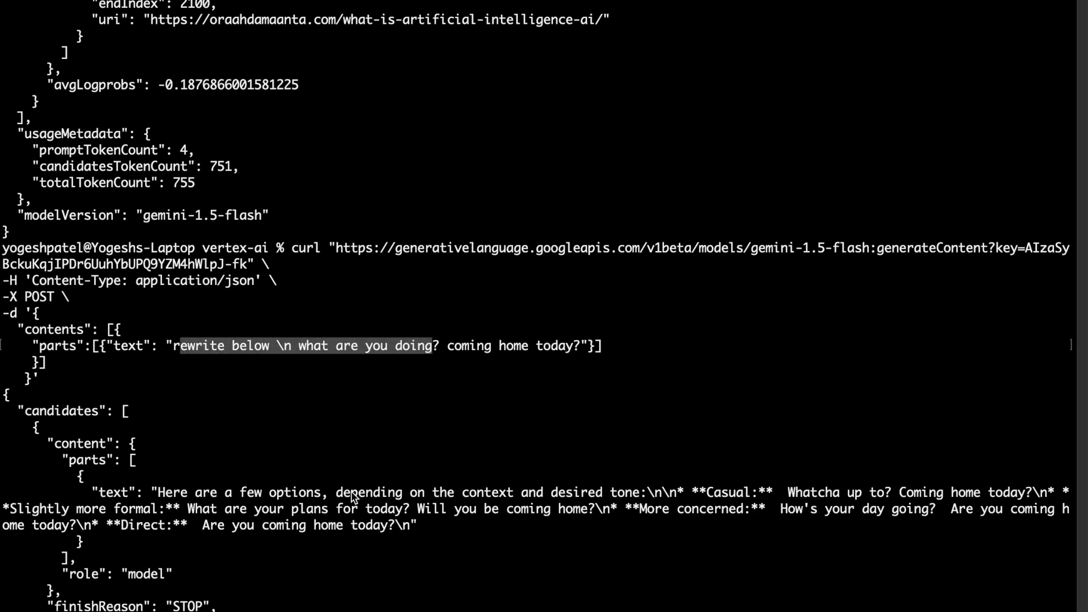
- Highlight the request URL in the Terminal curl command and compare it with the URL in Make's HTTP module
left_click(339, 250)
left_click_drag(338, 250, 247, 271)
key("super+Tab")
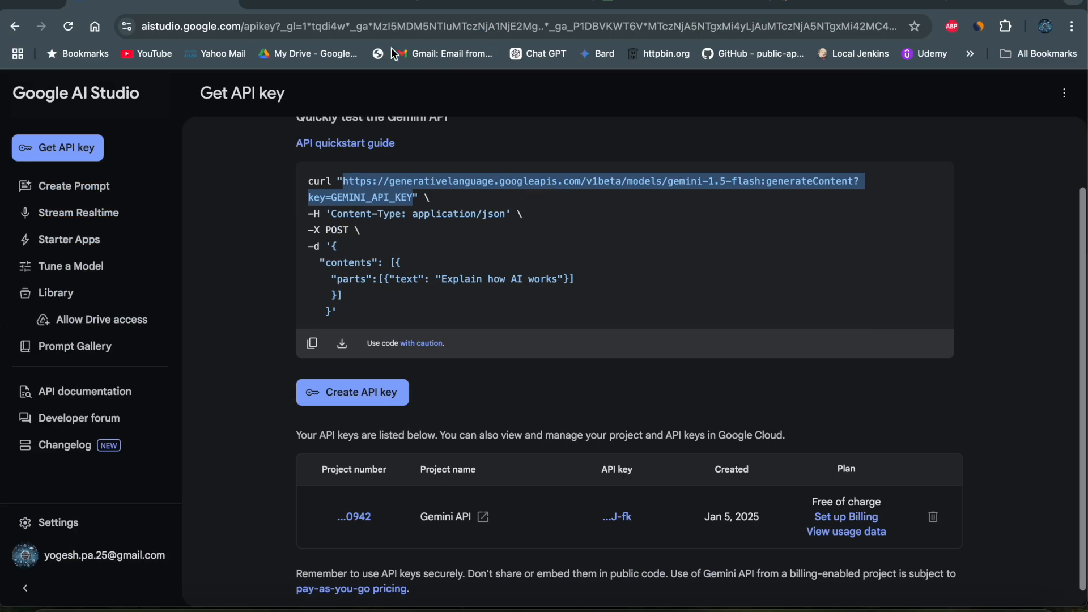
left_click(459, 5)
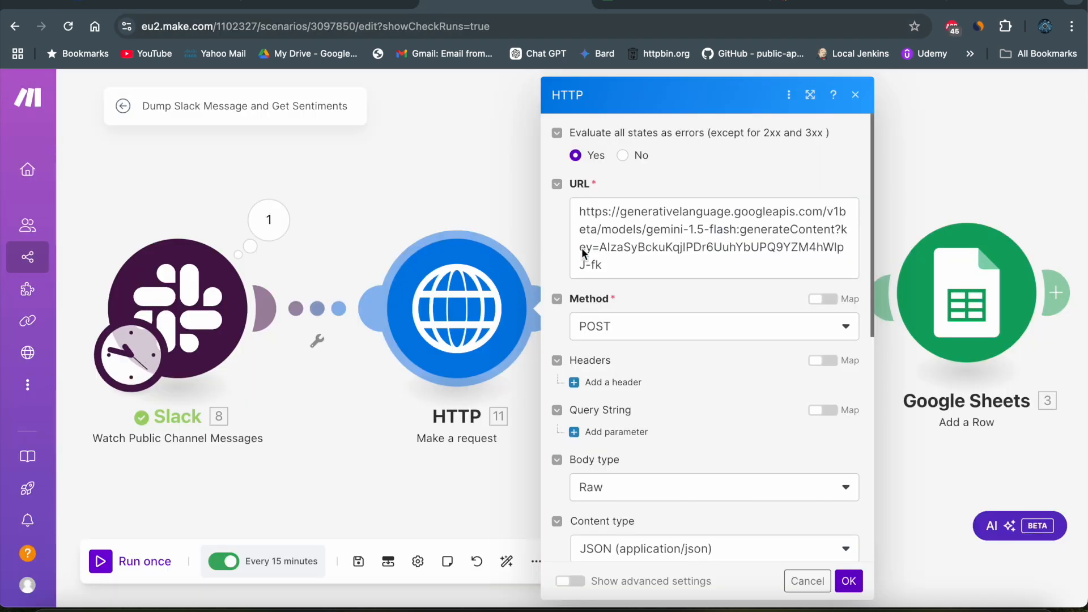
left_click(612, 266)
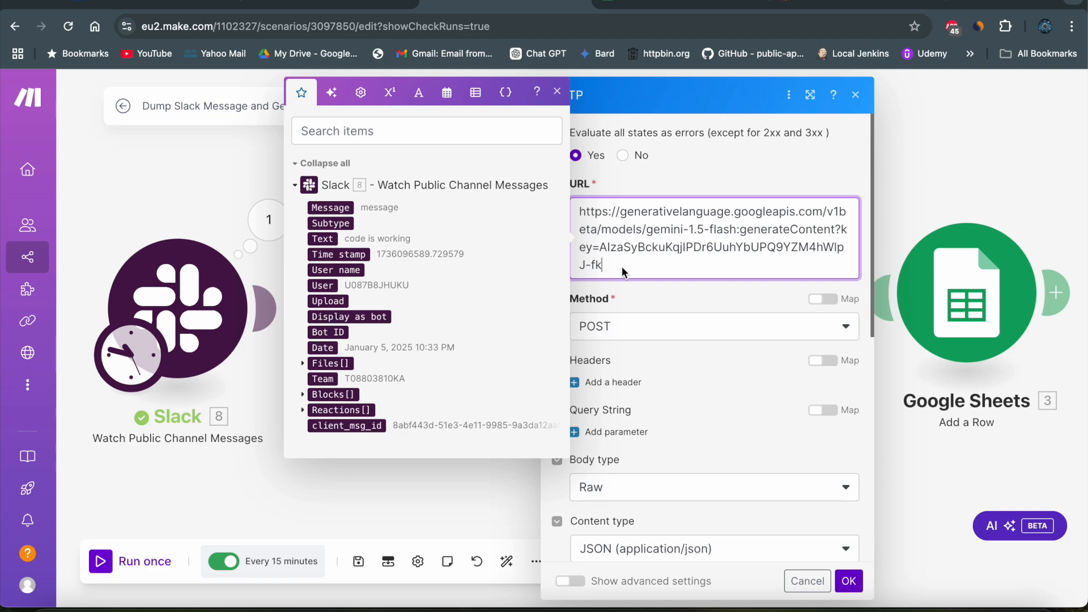
left_click(650, 291)
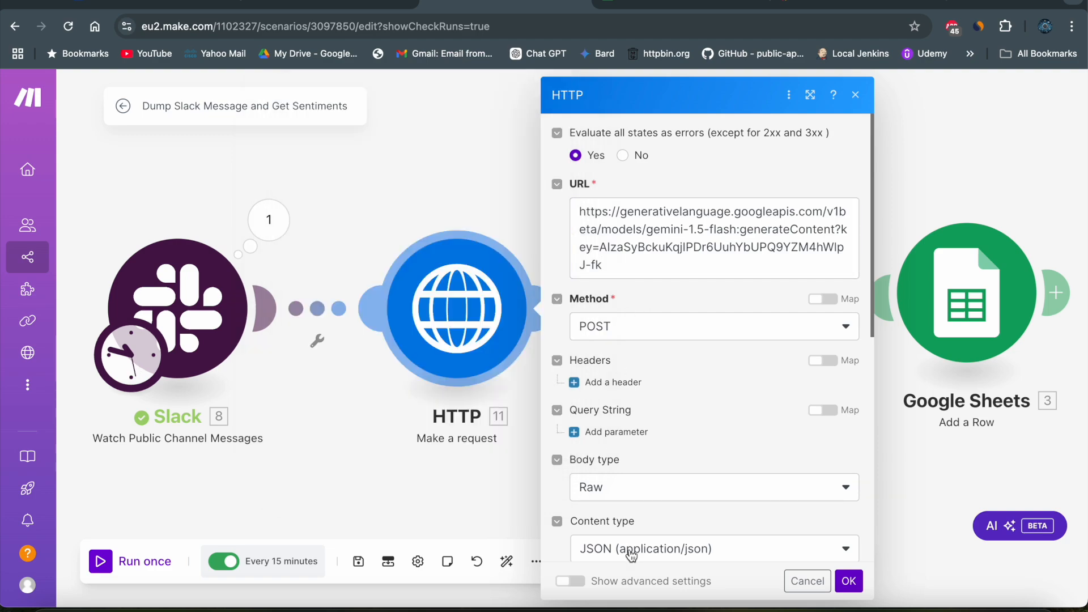
- Switch to Terminal and examine the curl request's POST method, Content-Type header and JSON body
left_click(687, 601)
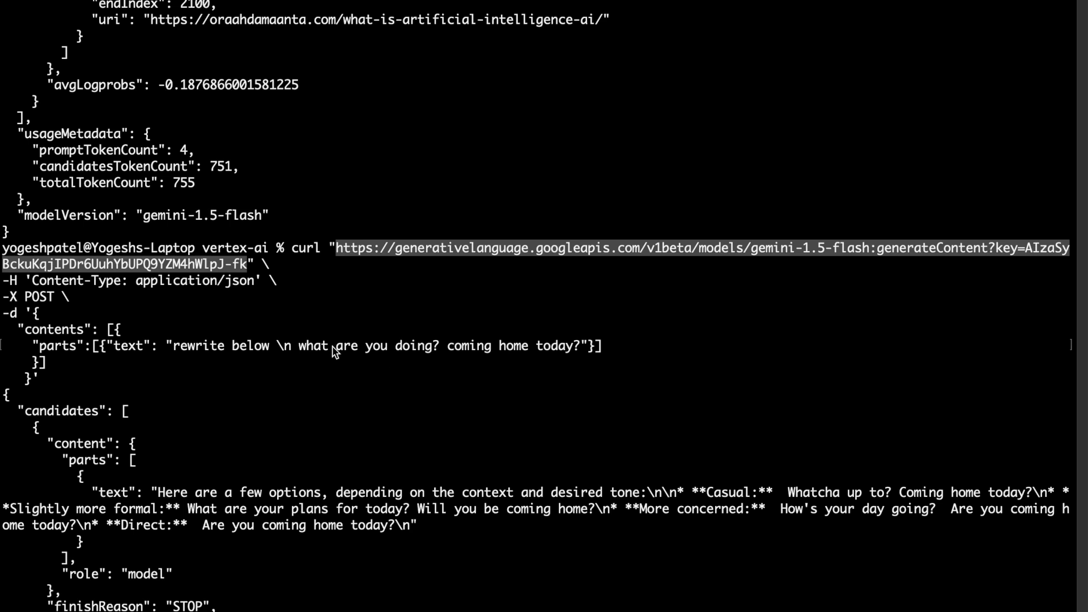
left_click(332, 346)
double_click(31, 298)
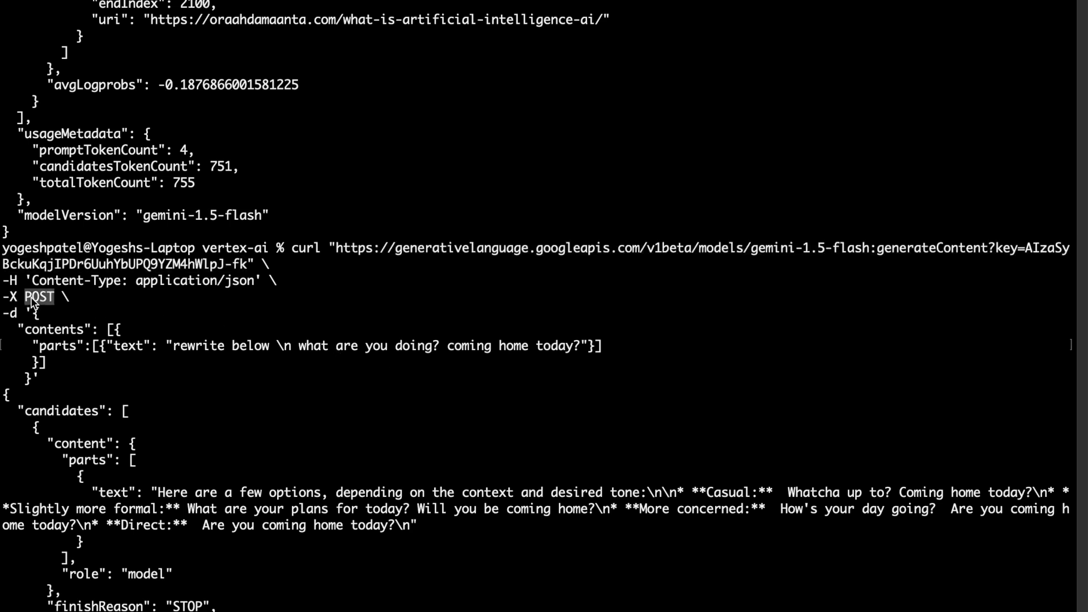
left_click(138, 283)
left_click_drag(34, 313, 32, 380)
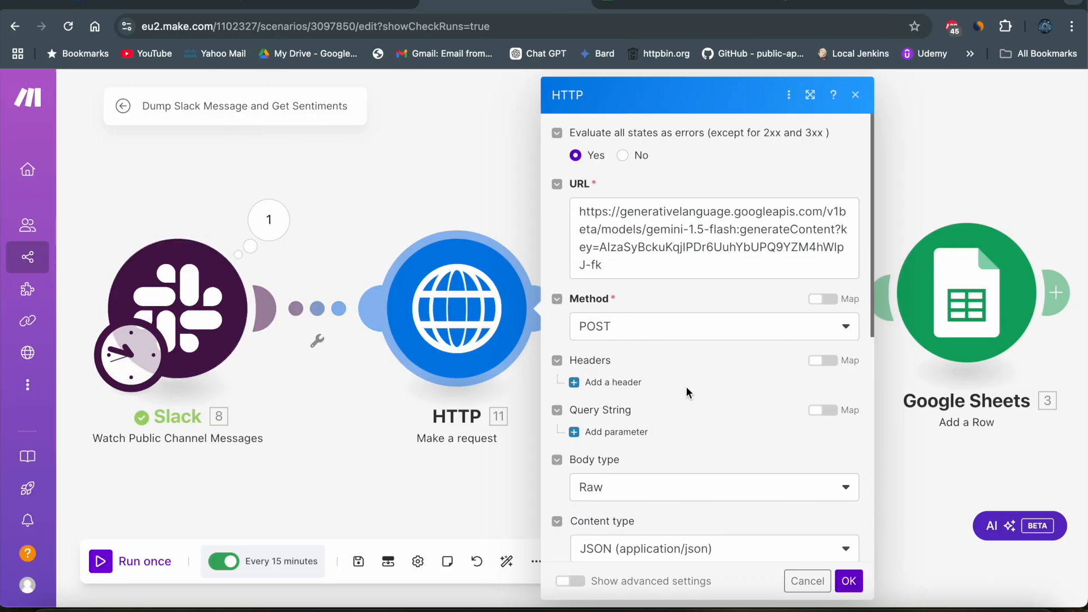
- Review the HTTP module's method, body type, content type and request content in Make
scroll(685, 386, "down", 2)
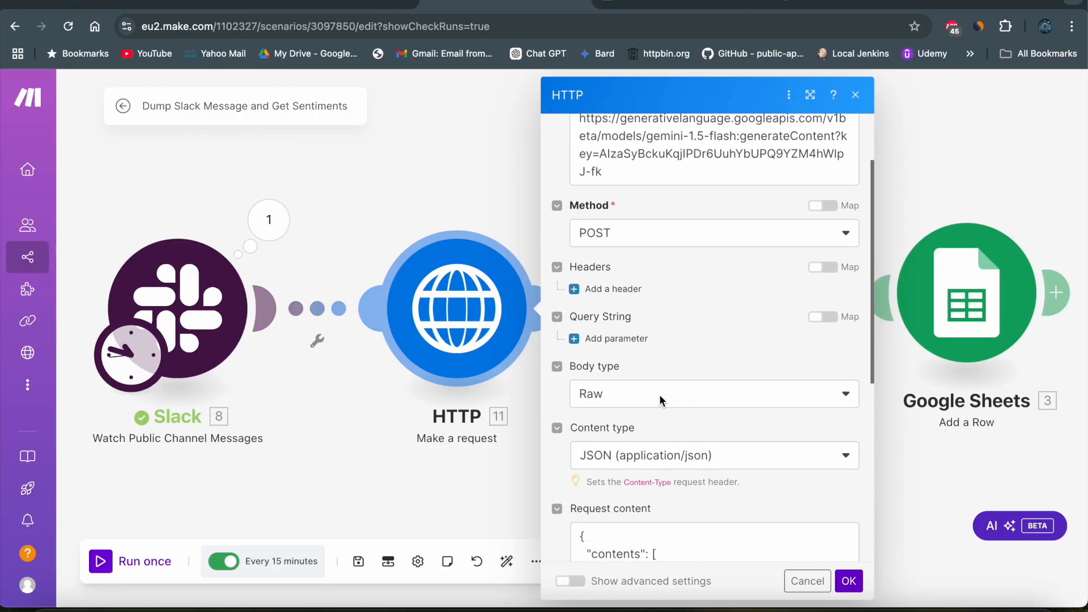
scroll(722, 342, "down", 2)
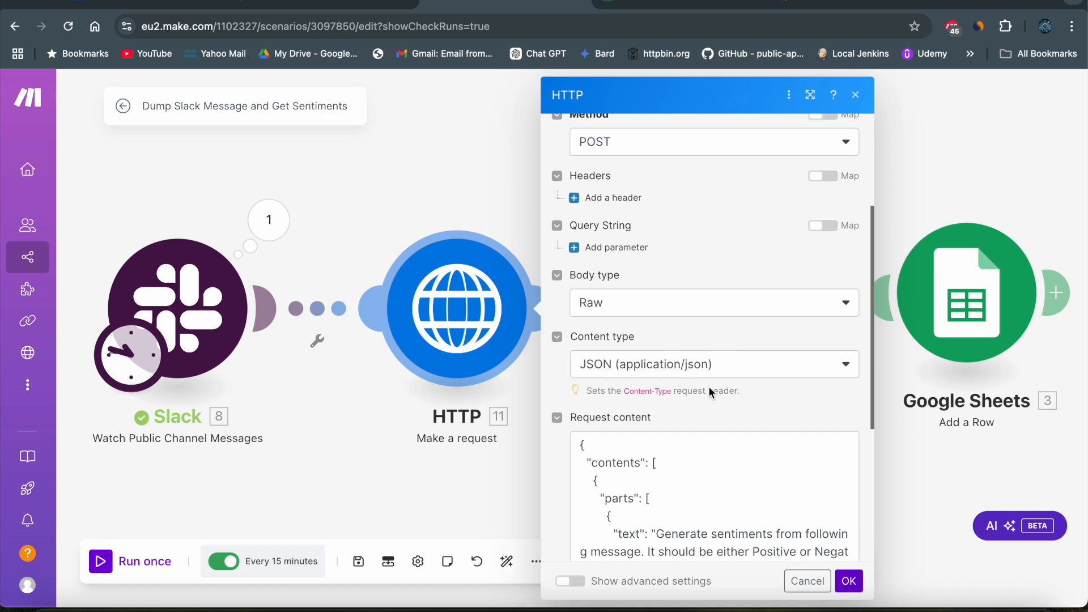
scroll(709, 390, "down", 2)
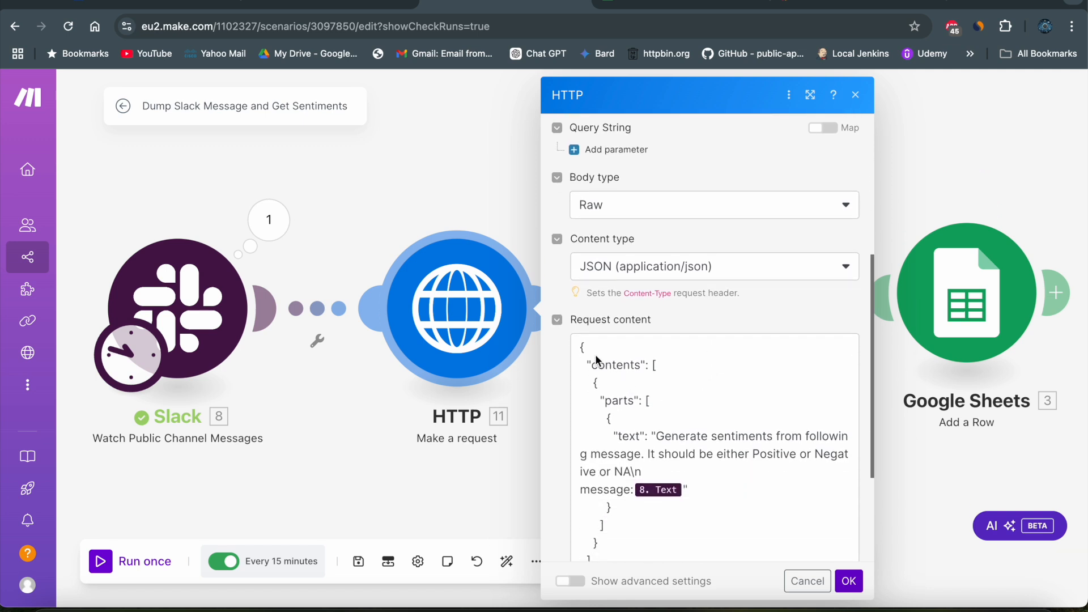
scroll(606, 426, "down", 2)
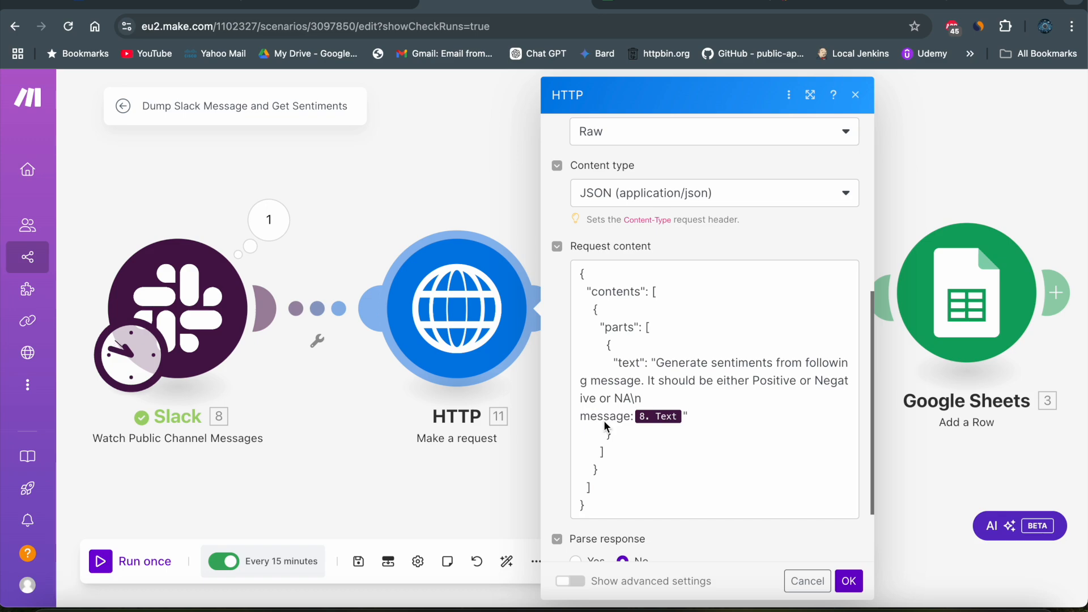
- Compare the HTTP module's request content with the curl JSON bodies in Terminal and Google AI Studio
key("ctrl+Right")
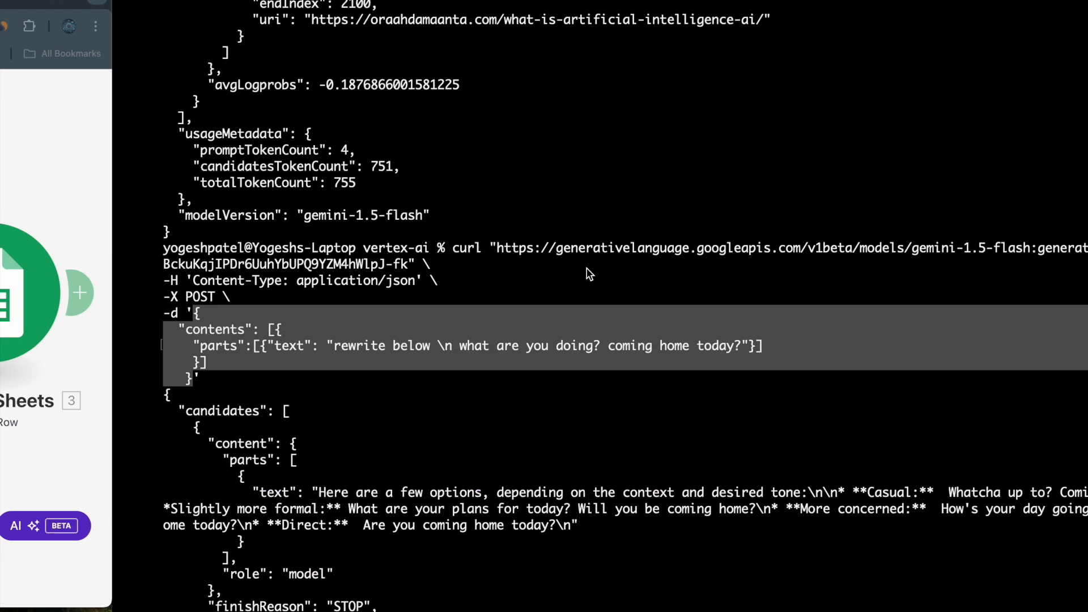
key("ctrl+Left")
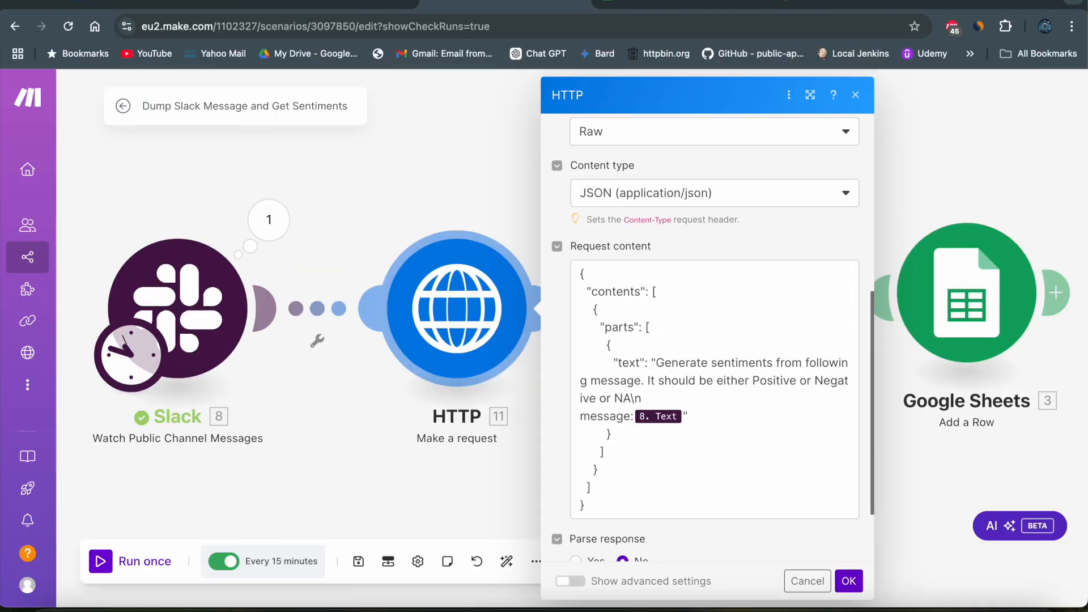
left_click(153, 3)
left_click(368, 217)
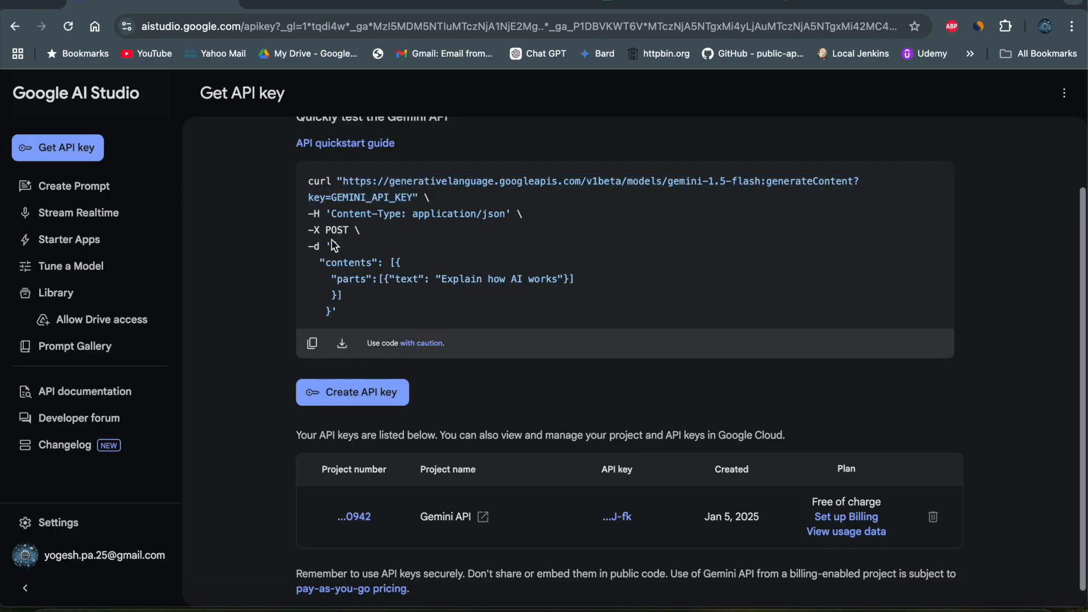
left_click_drag(333, 246, 461, 301)
left_click(495, 4)
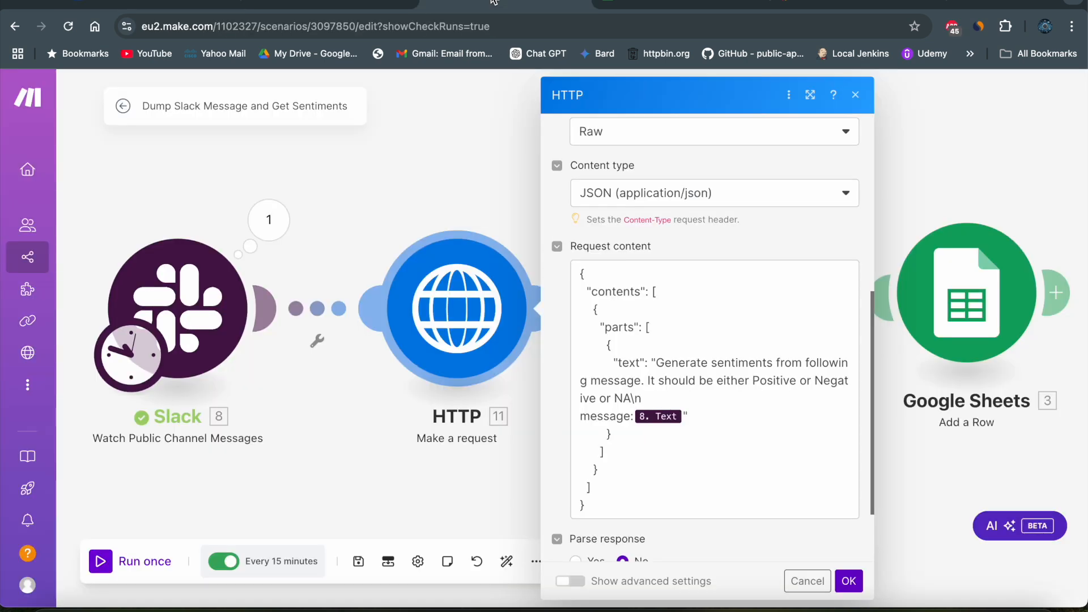
- Inspect the Slack Text variable mapped into the prompt's message and confirm the HTTP module's settings
left_click(658, 416)
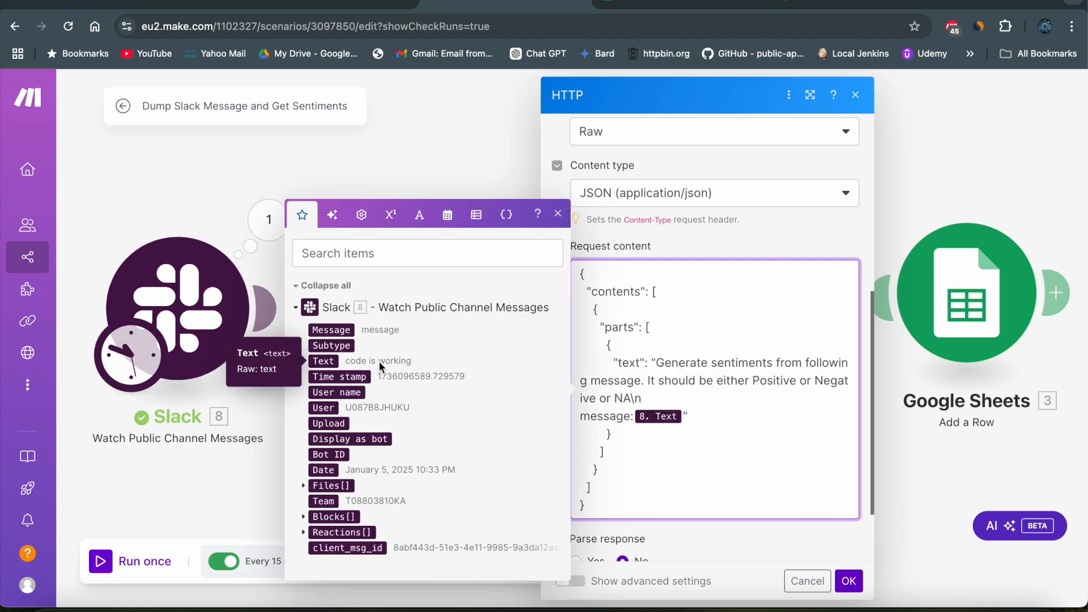
left_click(738, 440)
left_click(848, 580)
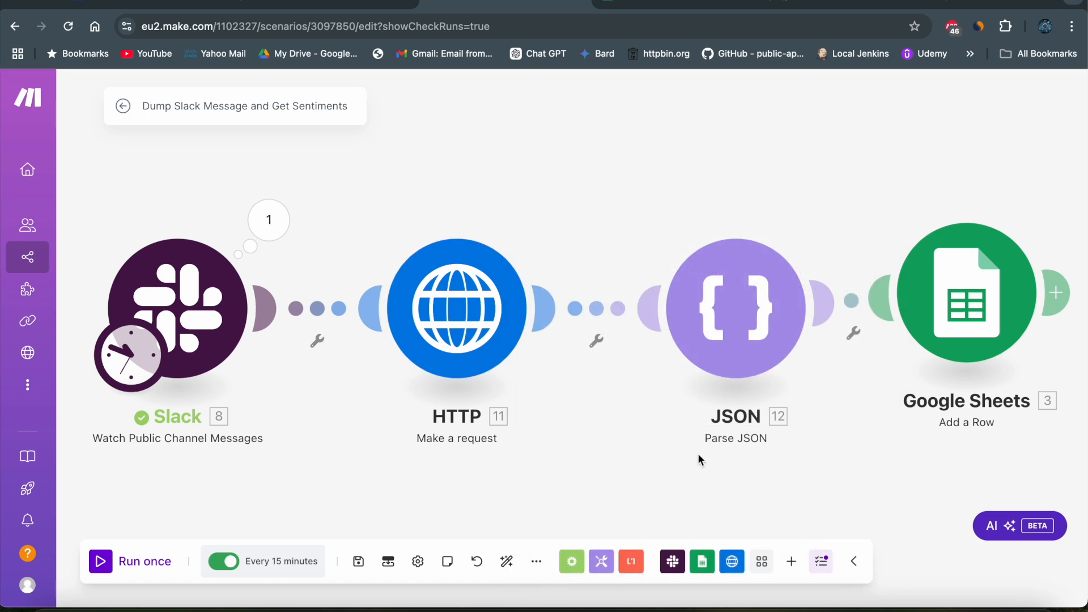
- Open the JSON module's settings and bring up the sample-data generator for a new data structure
left_click(740, 315)
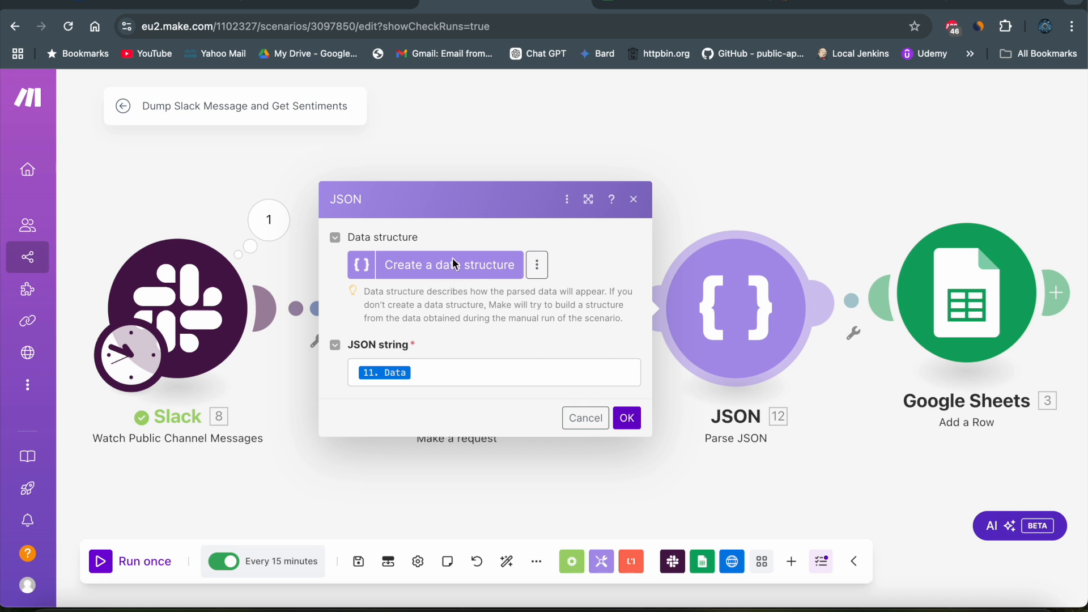
left_click(535, 268)
left_click(482, 272)
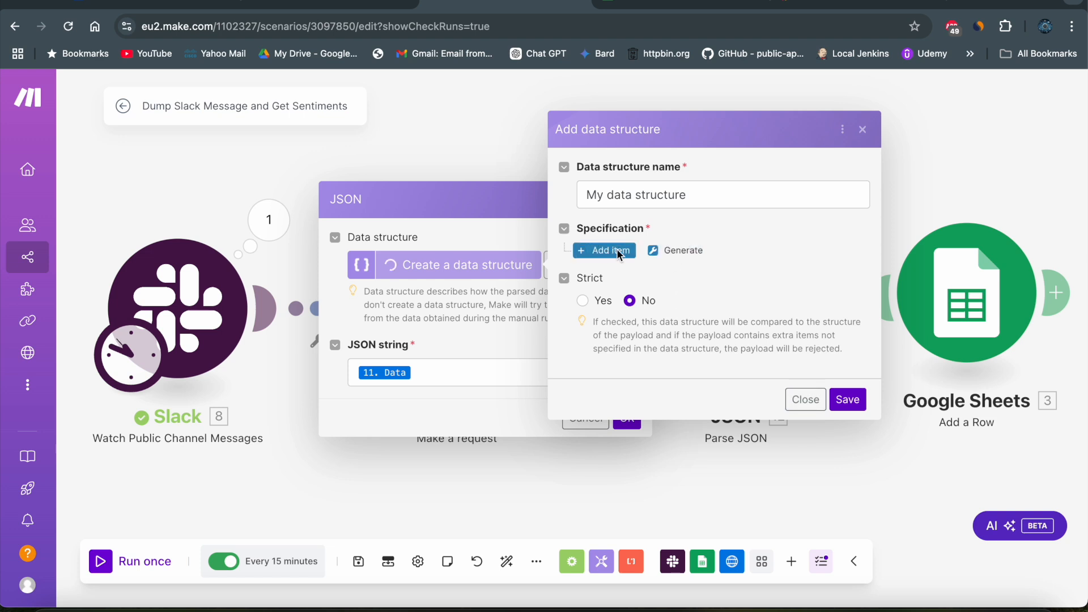
left_click(679, 250)
left_click(785, 276)
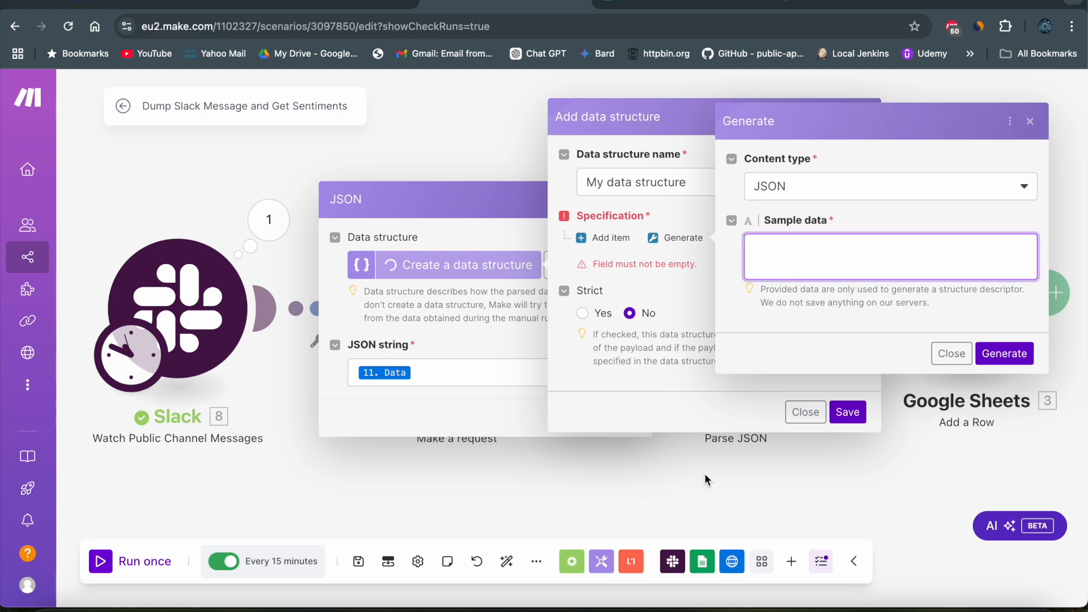
- Switch to Terminal and highlight the complete JSON response returned by the "rewrite below" curl request
left_click(682, 602)
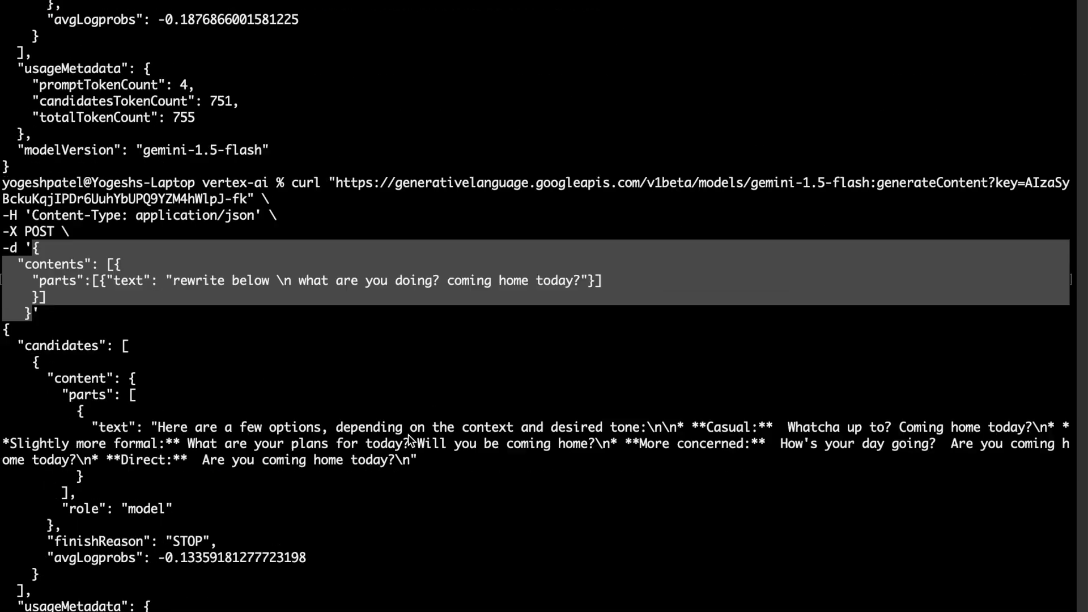
scroll(409, 438, "down", 3)
left_click(8, 180)
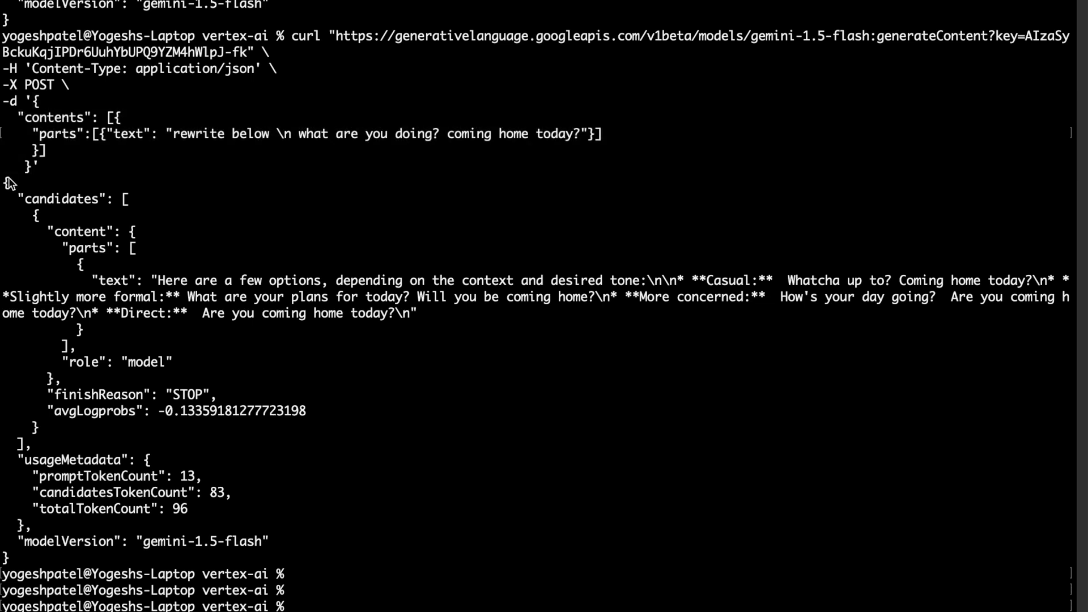
left_click_drag(8, 181, 44, 564)
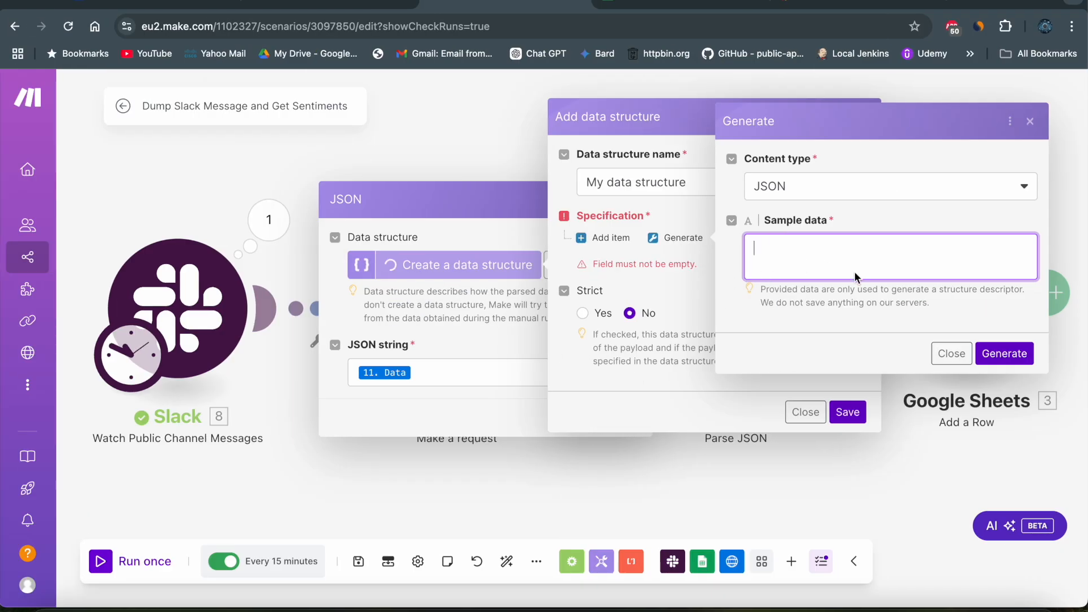
- Close the data structure dialogs in Make without saving, inspect the JSON string mapping and cancel the JSON module's settings
left_click(952, 353)
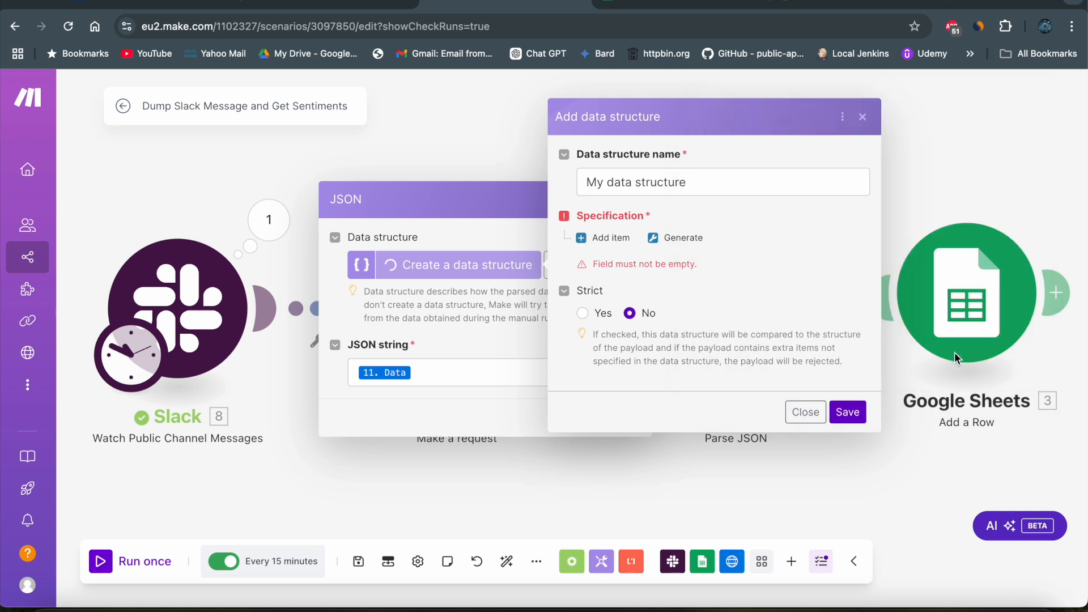
left_click(796, 415)
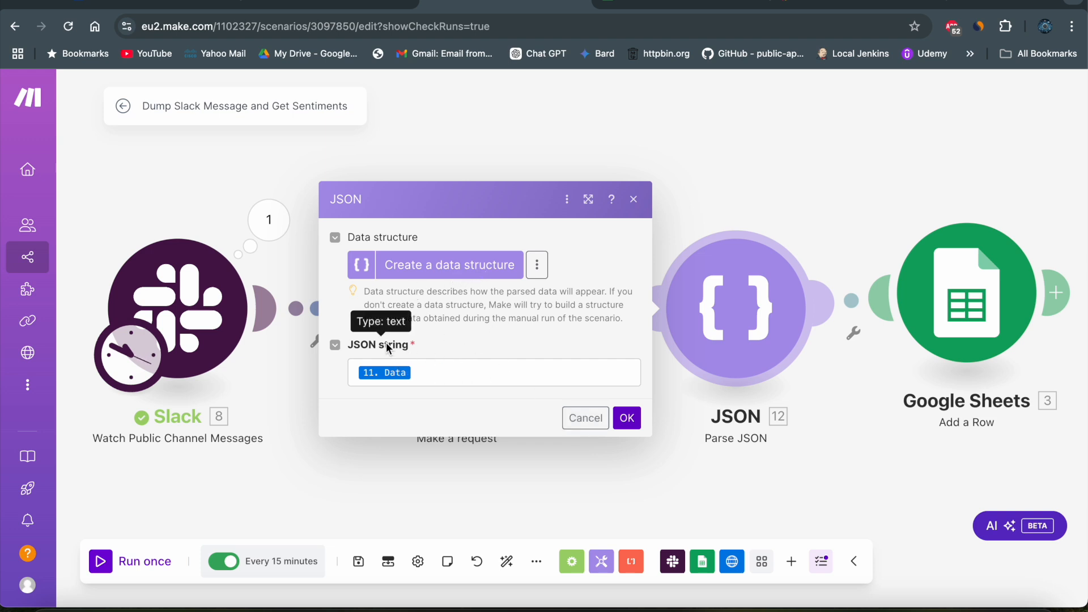
left_click(448, 379)
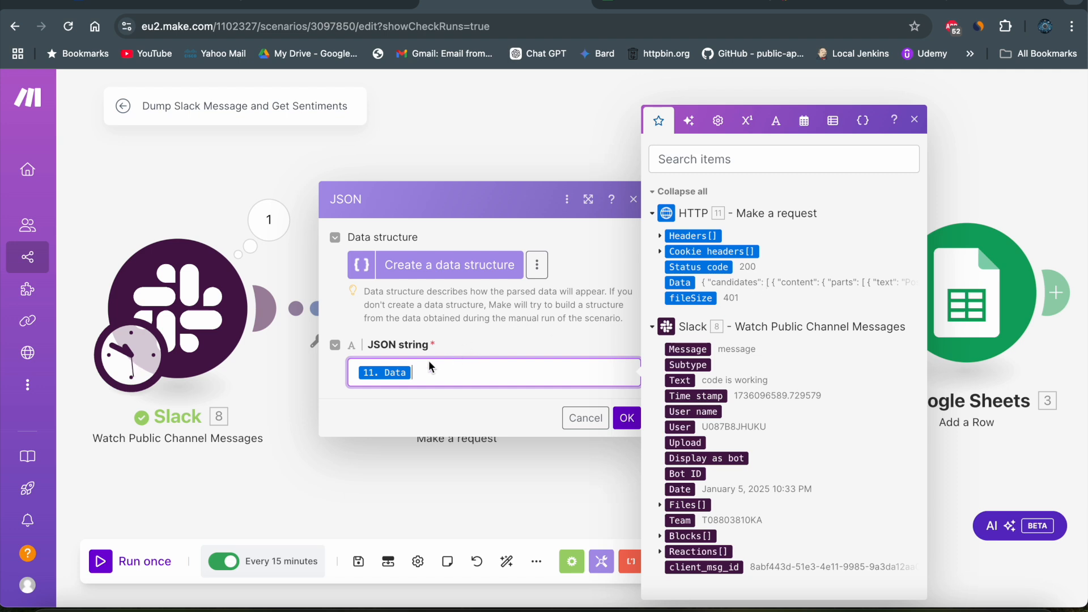
left_click(583, 419)
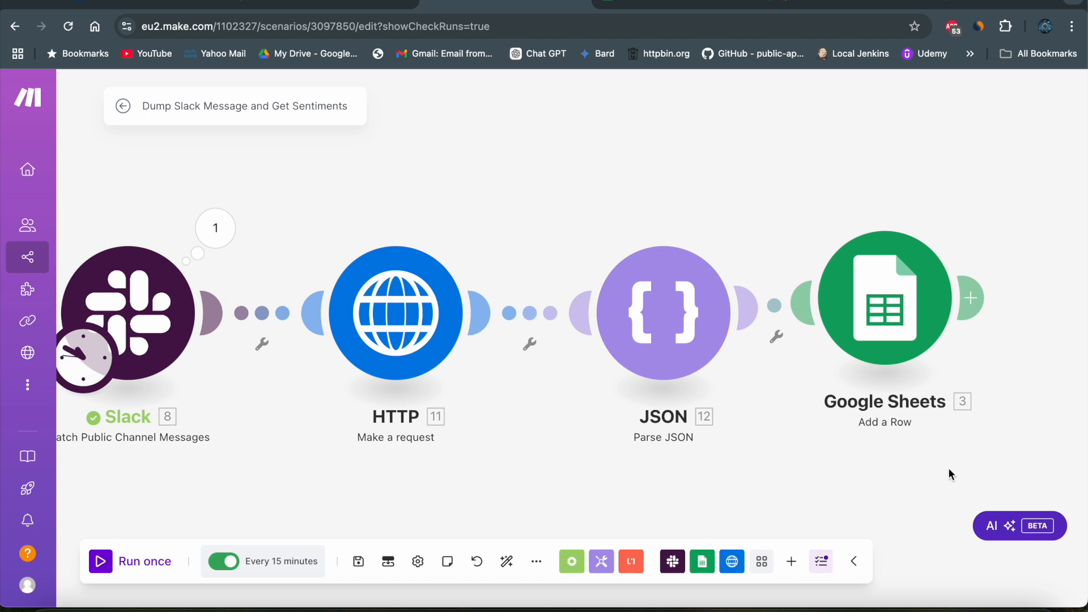
- Open the Google Sheets module and review its connection, drive, spreadsheet, sheet name, header option and column value mappings
left_click(899, 333)
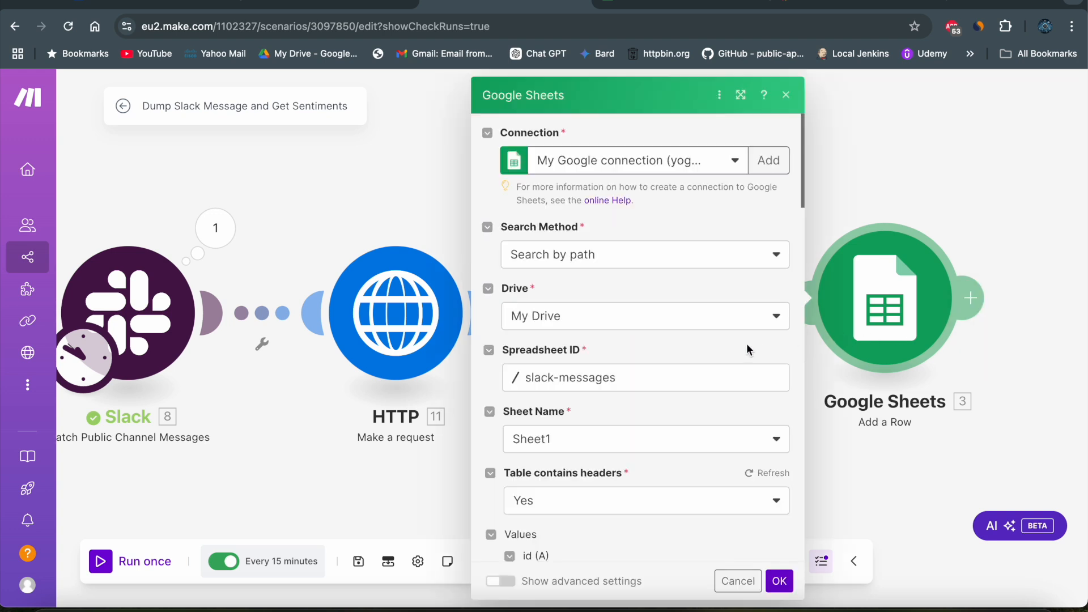
left_click(848, 454)
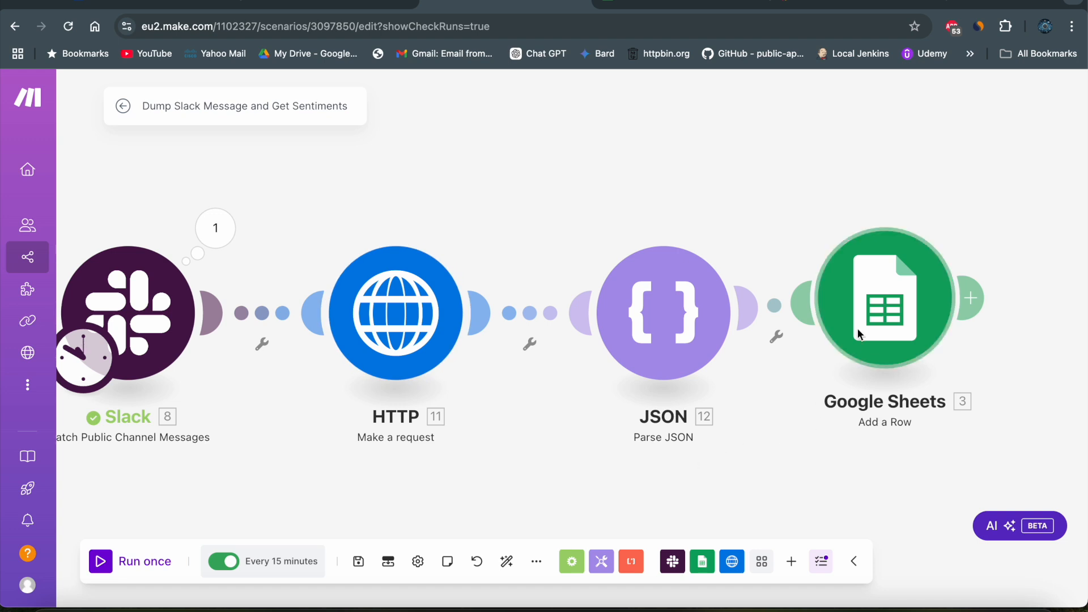
left_click(868, 312)
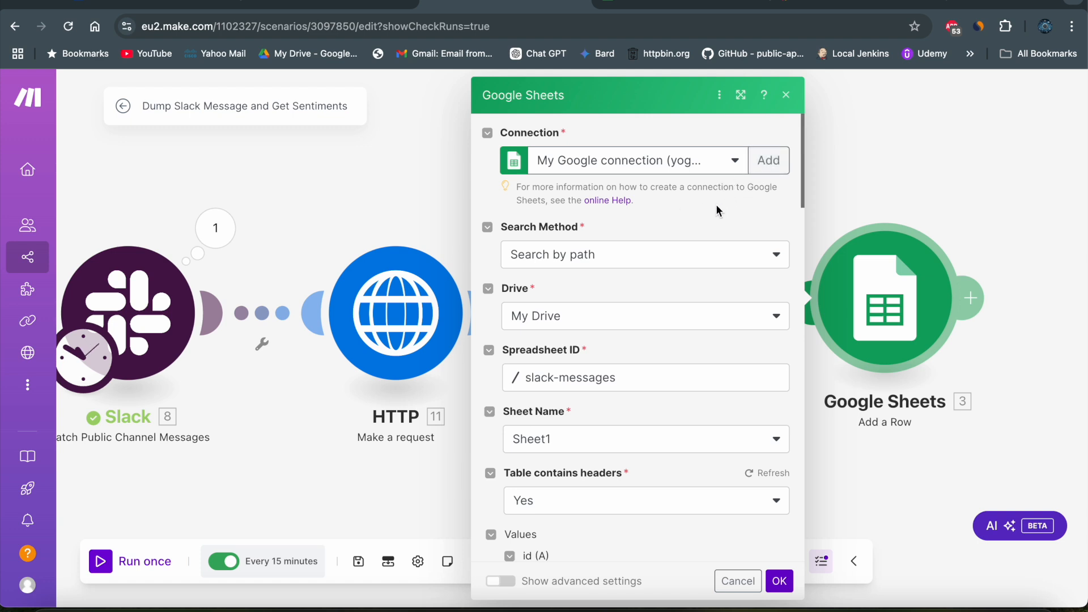
scroll(641, 284, "down", 2)
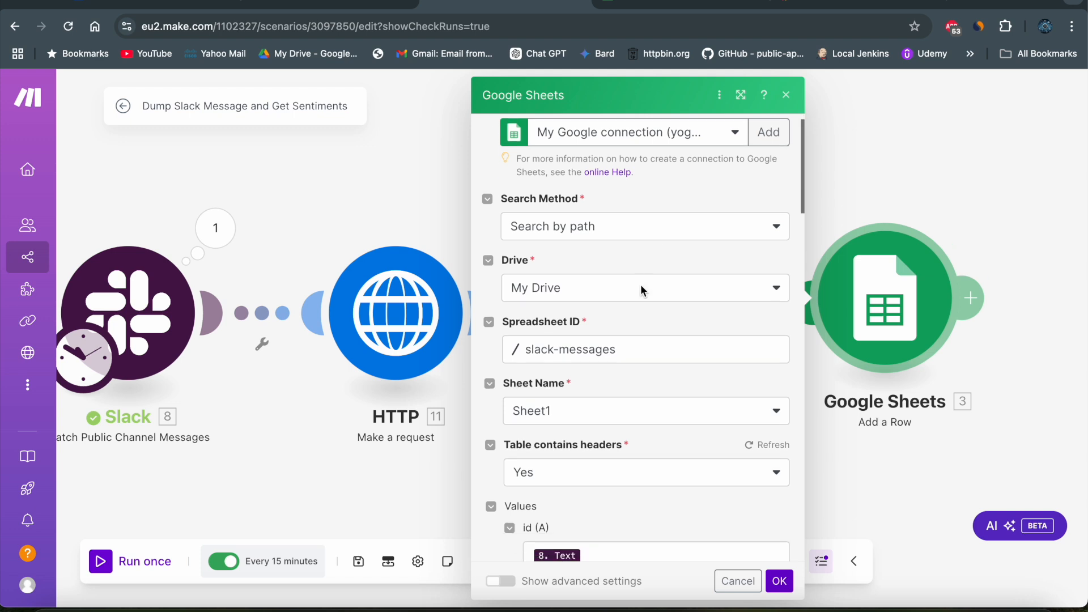
scroll(641, 284, "down", 1)
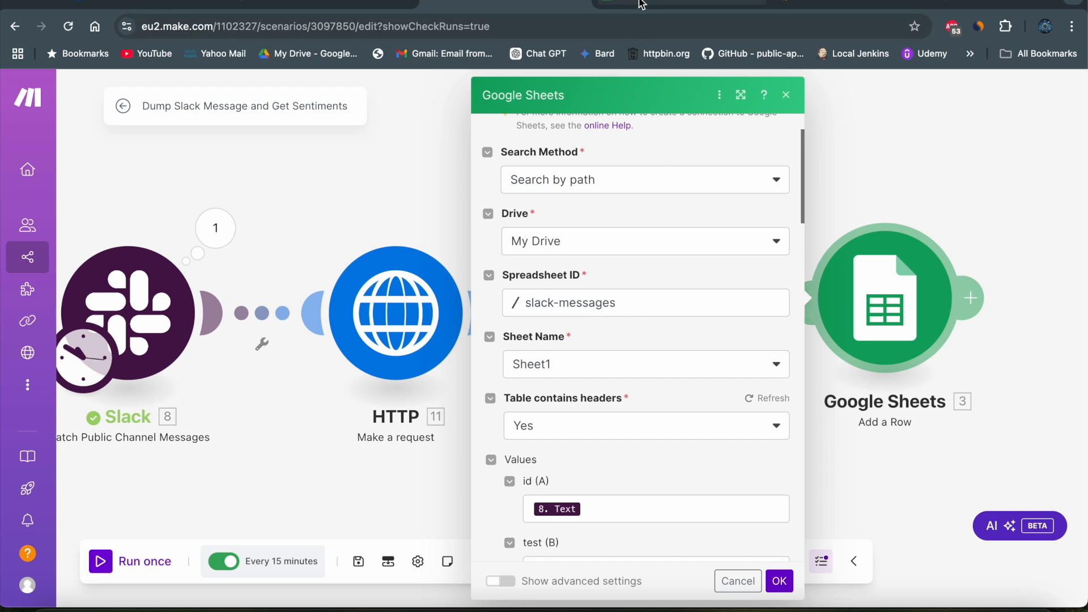
scroll(575, 423, "down", 2)
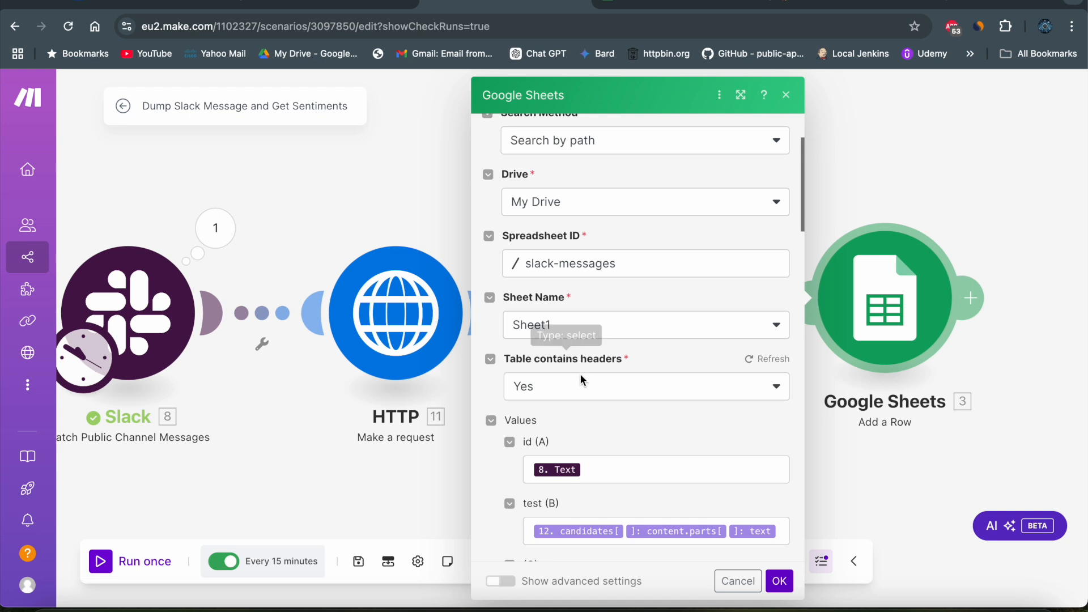
scroll(606, 417, "down", 2)
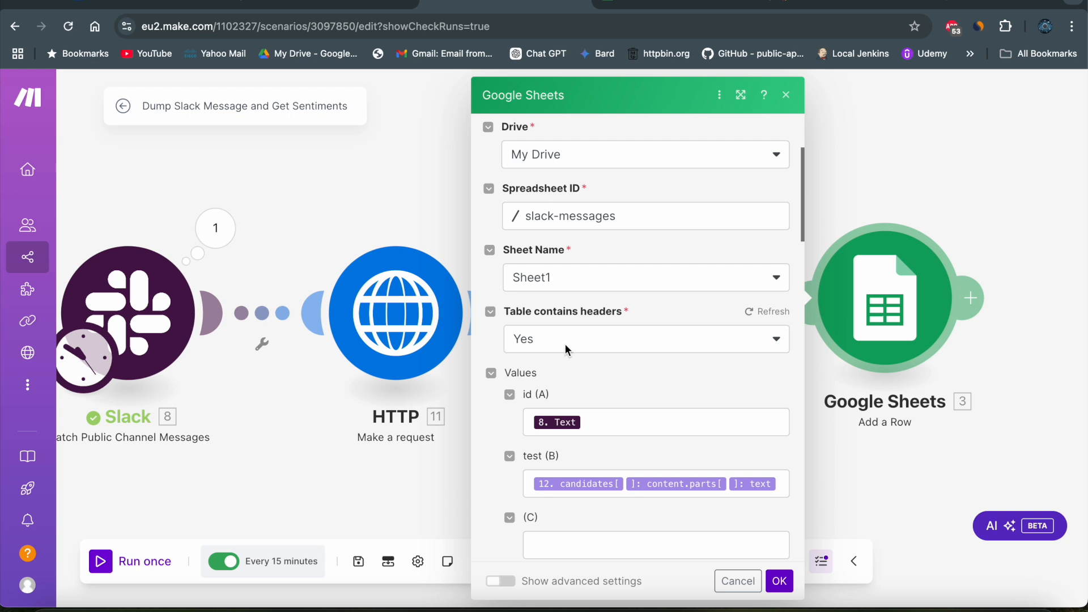
scroll(616, 392, "down", 2)
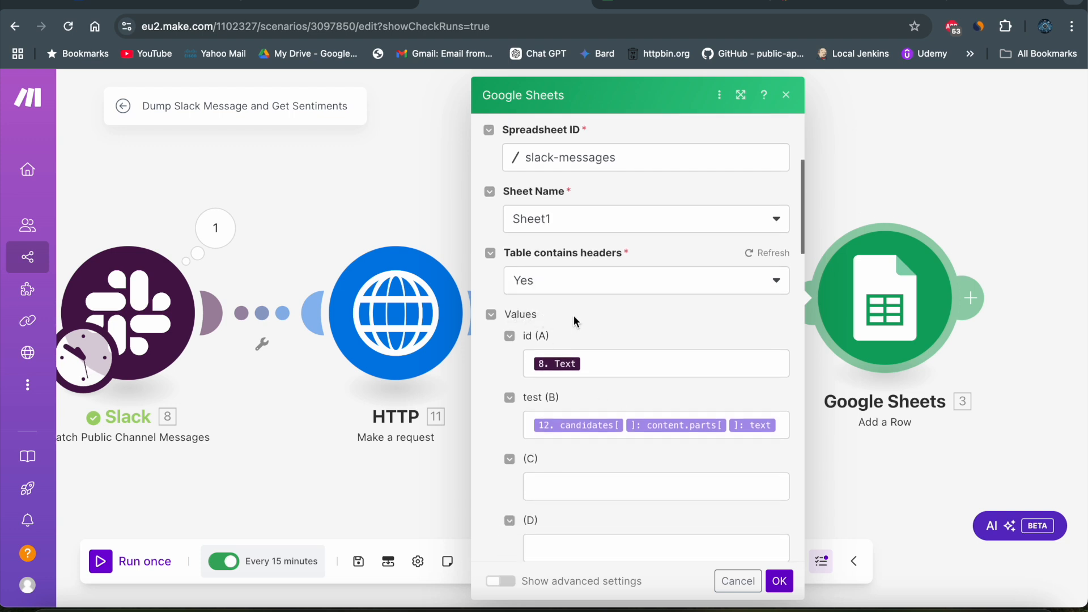
- Inspect the Slack Text mapping of the id (A) column against the available module outputs
left_click(597, 366)
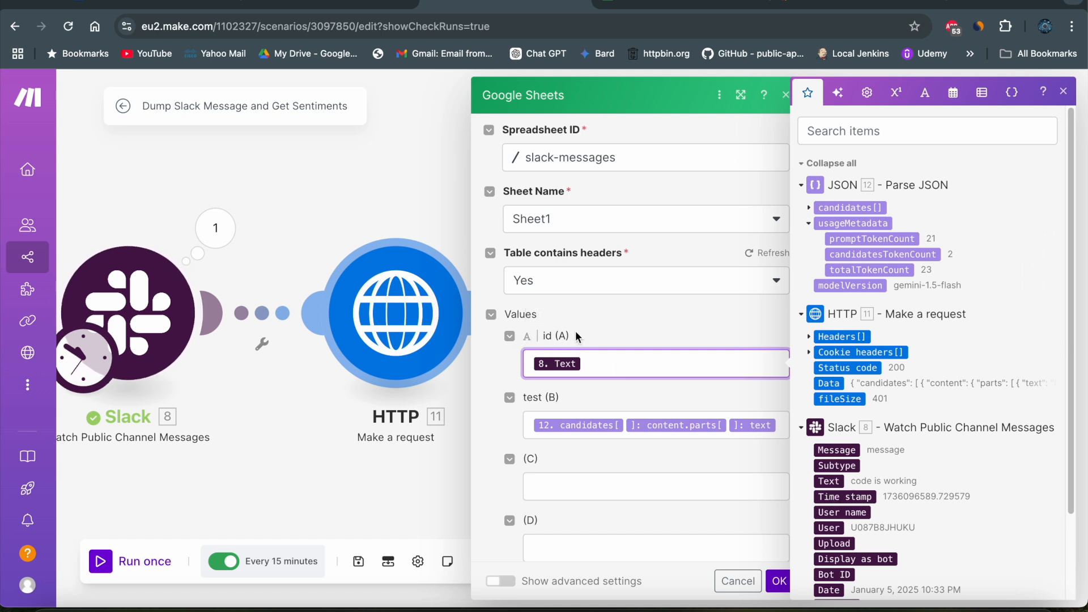
left_click(672, 341)
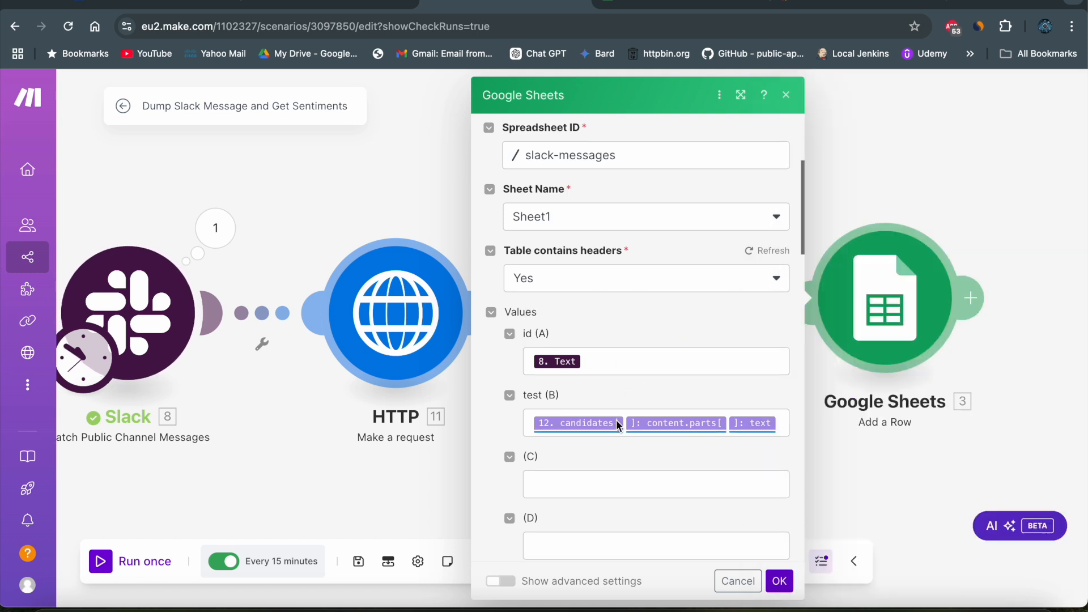
scroll(616, 419, "down", 1)
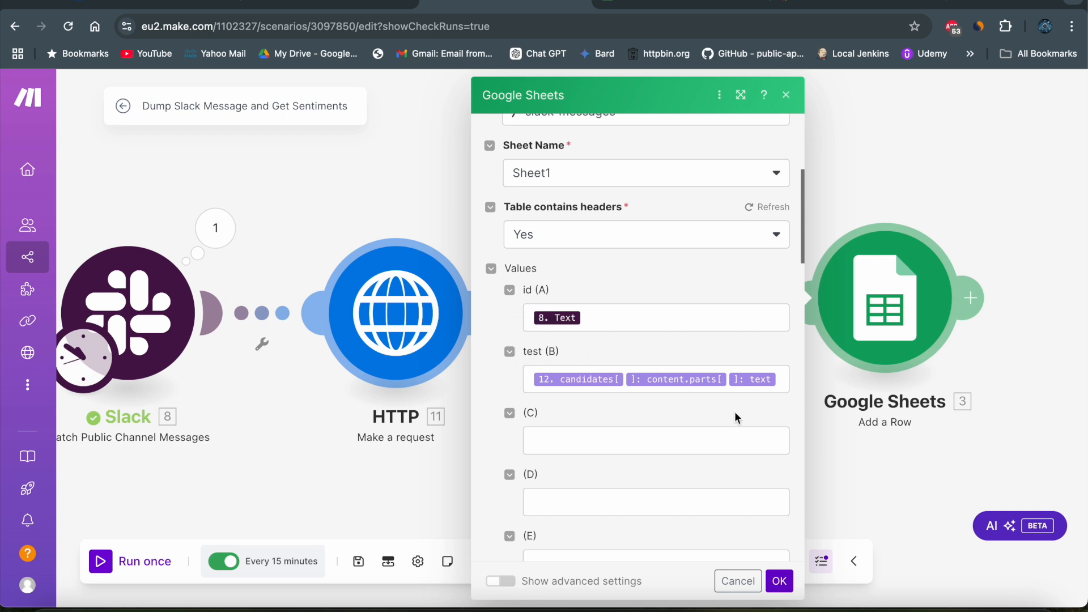
- Trace the test (B) mapping through the Parse JSON output's candidates, content and parts to text, and accept the Google Sheets settings
left_click(783, 377)
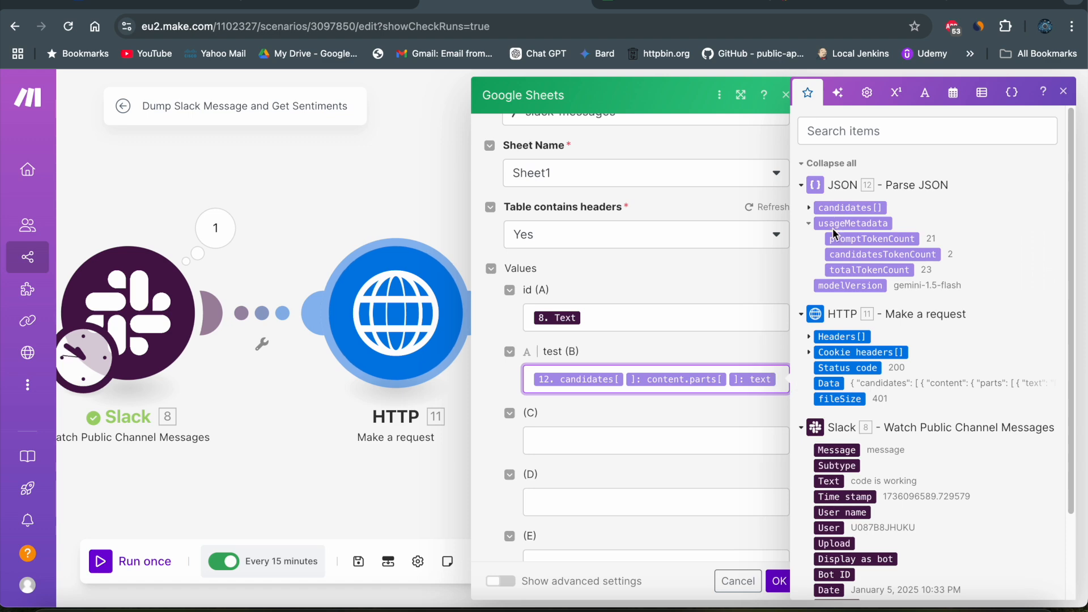
left_click(808, 206)
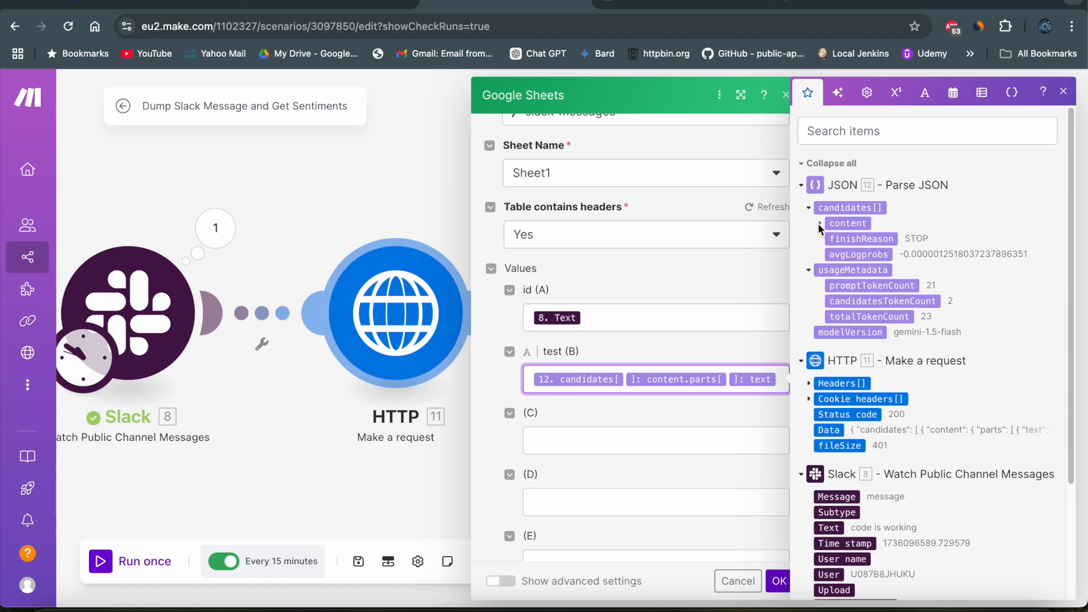
left_click(818, 223)
left_click(831, 239)
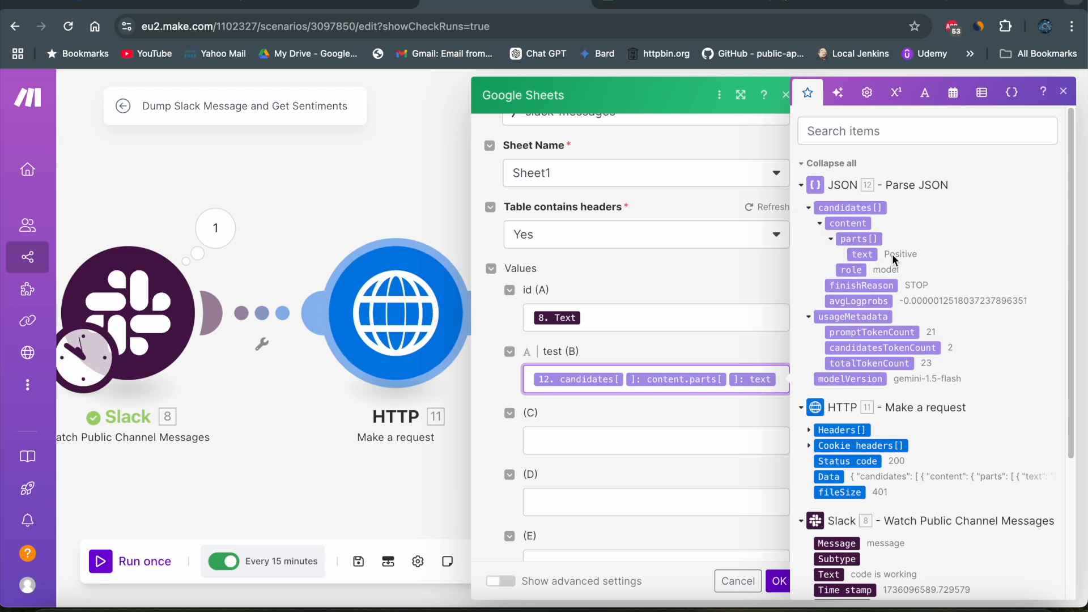
left_click(709, 347)
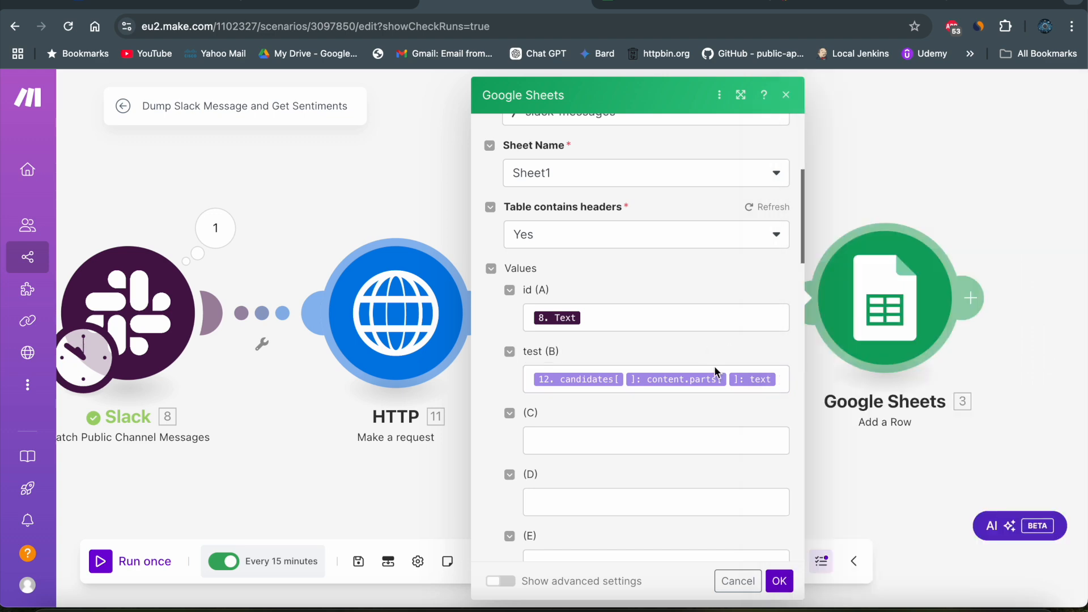
left_click(777, 579)
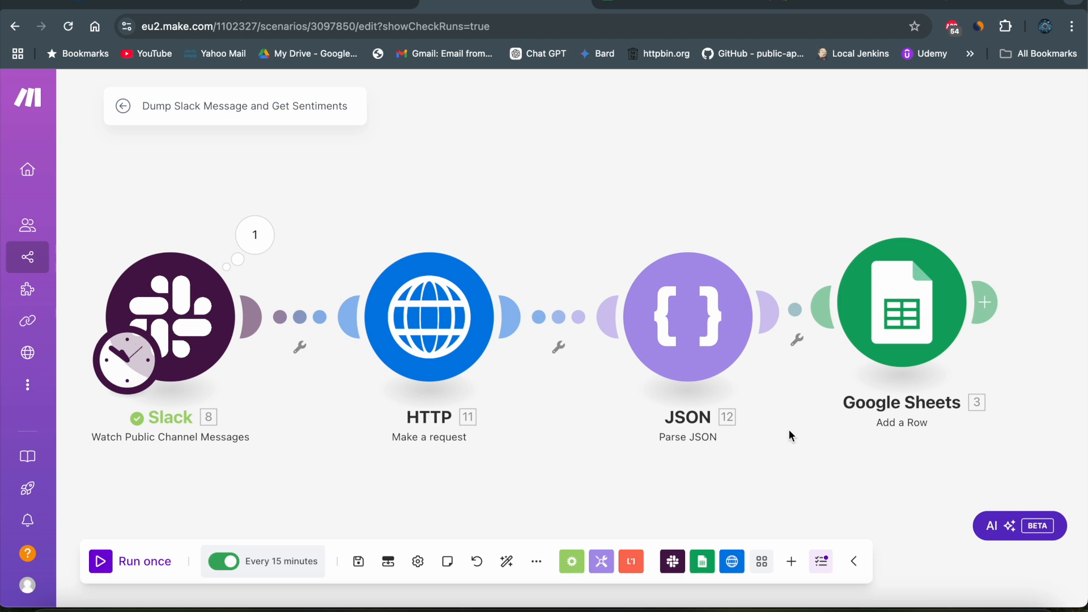
- Switch to Slack and post the message "code working fine" in the #developement channel
left_click(856, 5)
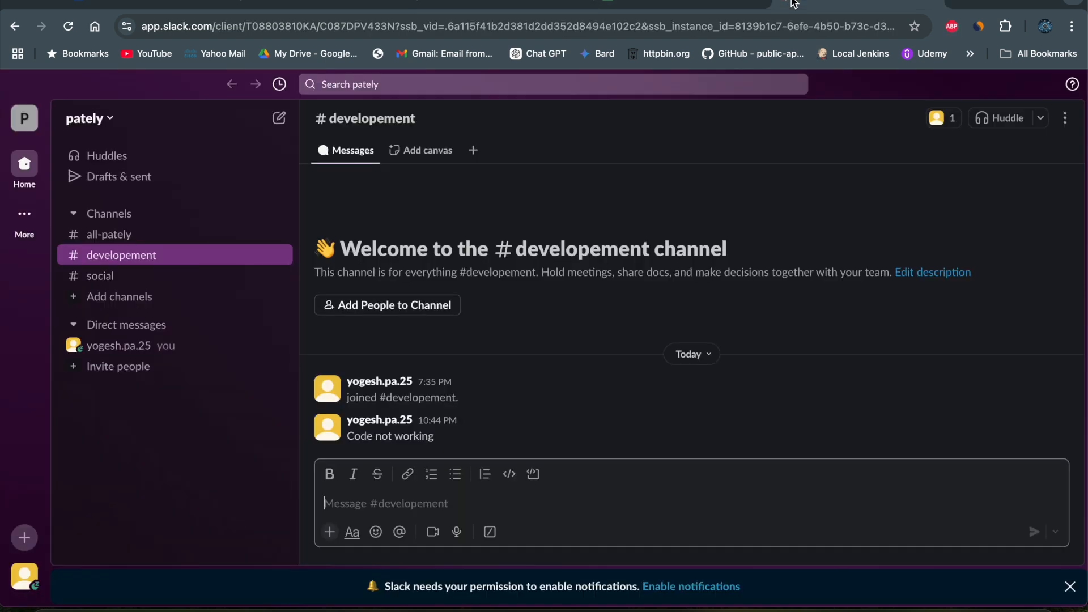
type("co")
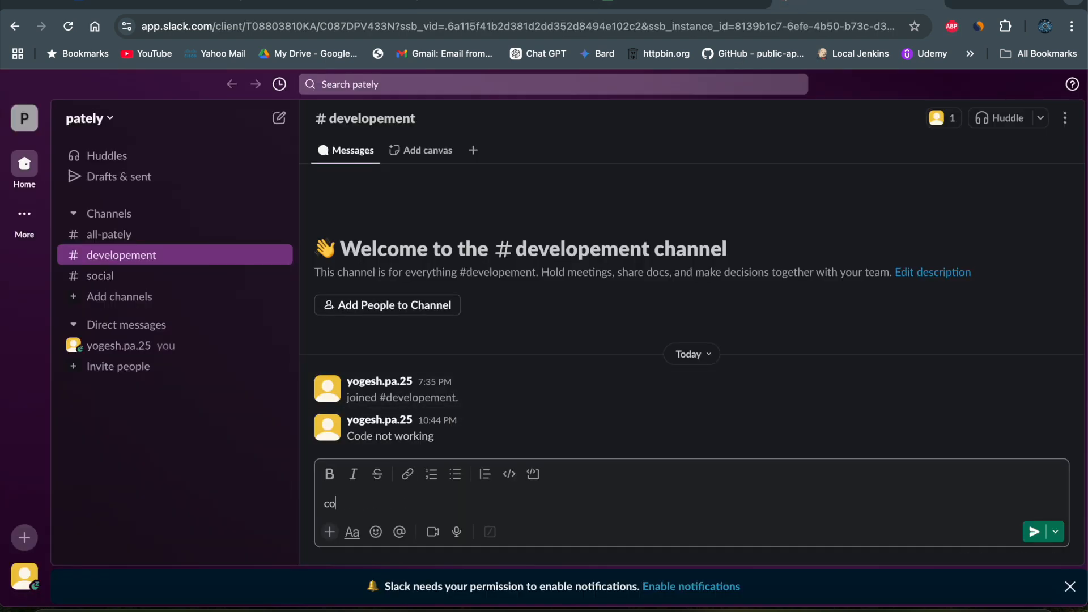
type("de workin")
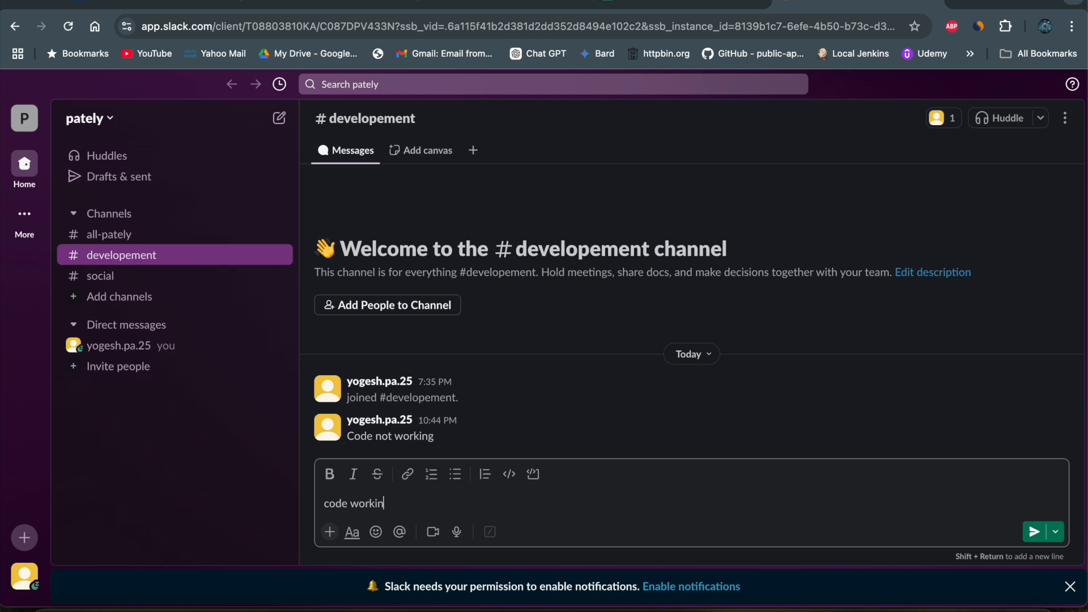
type("g fine")
key("Return")
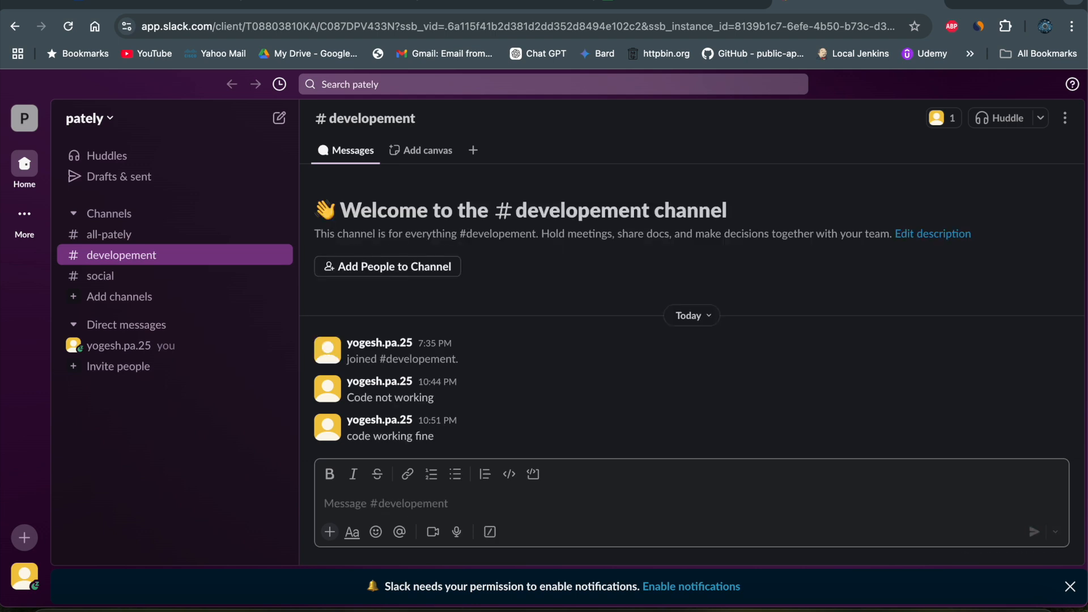
- Return to Make, run the scenario once, and check the message and sentiment cells in row 2 of the slack-messages spreadsheet
left_click(459, 8)
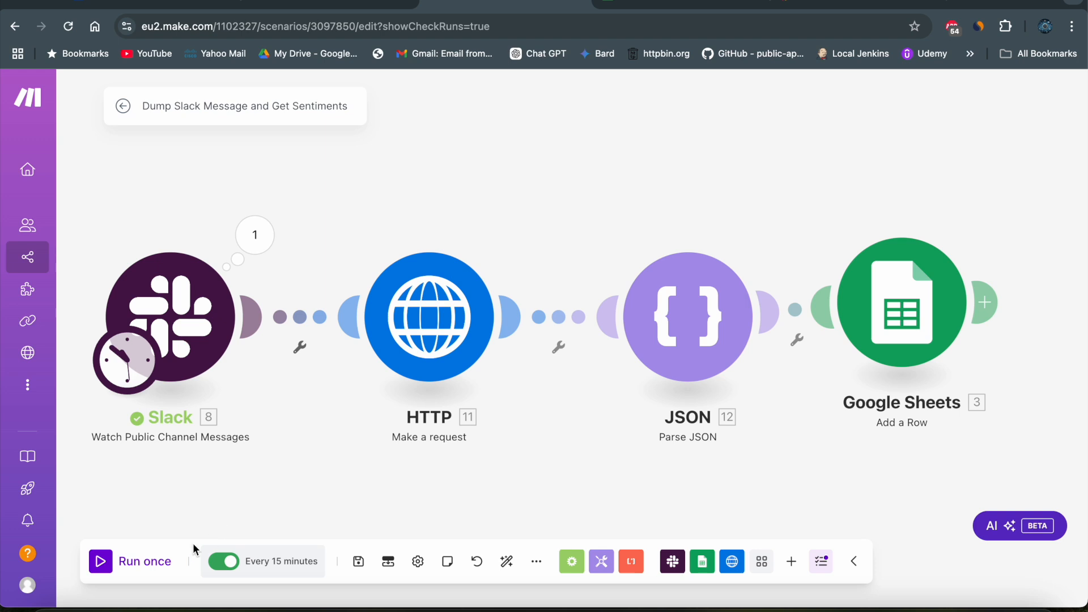
left_click(135, 561)
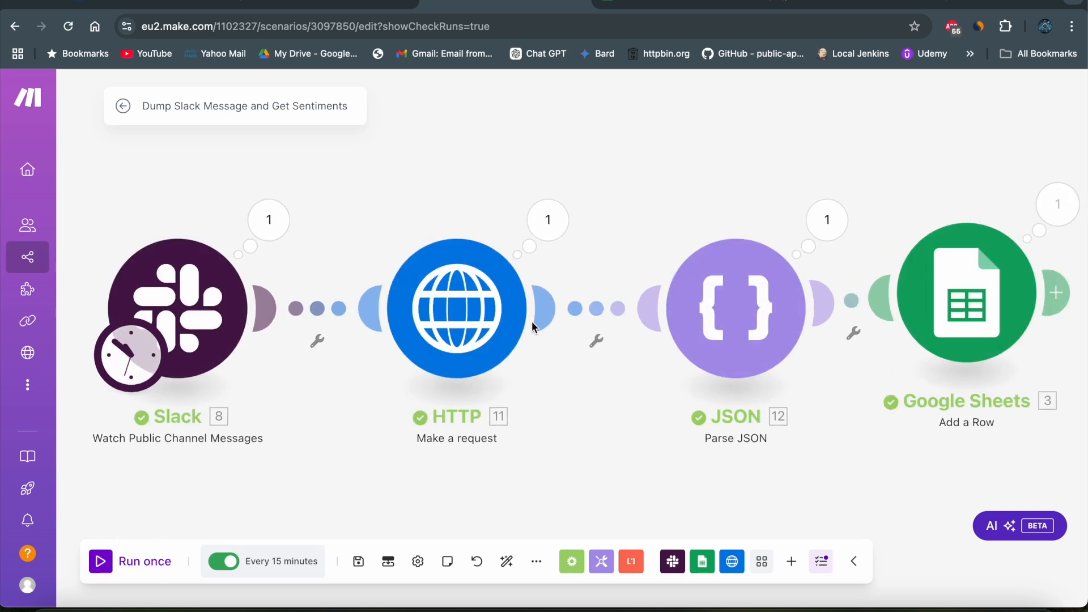
left_click(677, 8)
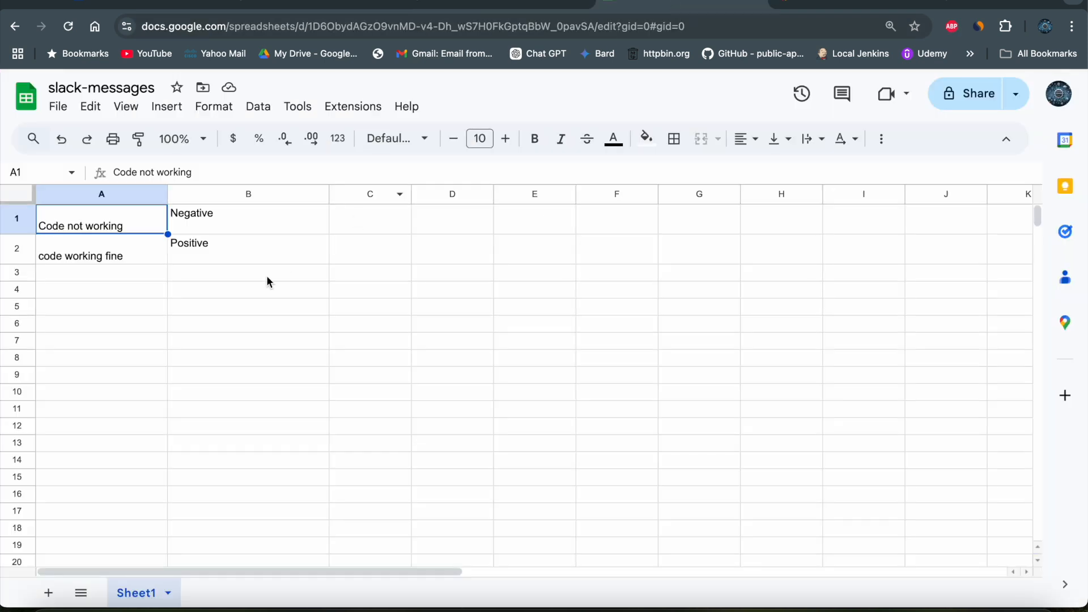
left_click(58, 261)
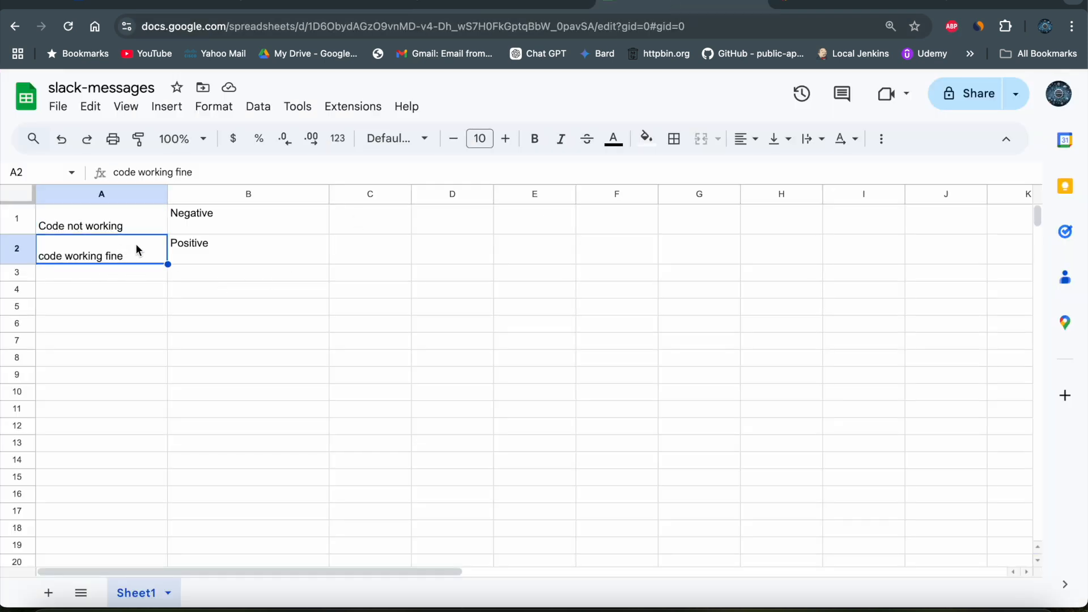
left_click(201, 246)
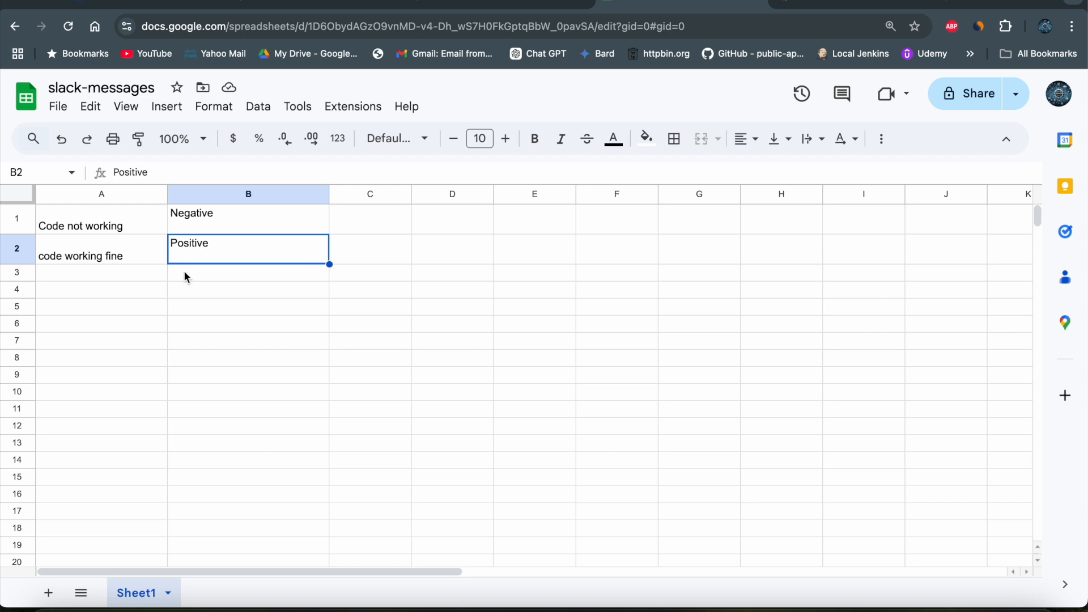